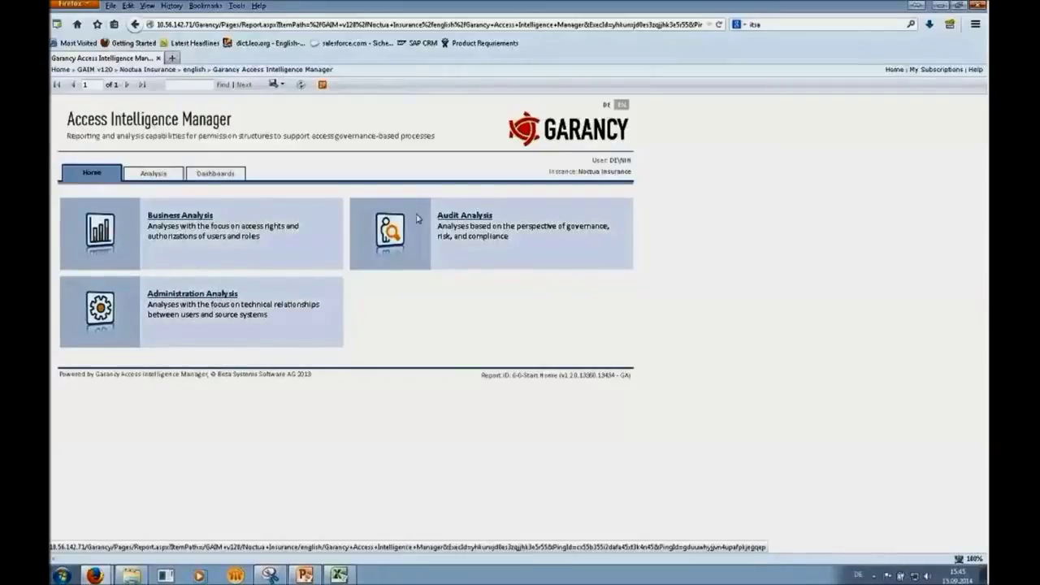
# Open the Compliance Indicator Overview from Audit Analysis and review its Users, Accounts, Roles and Groups figures.
pyautogui.click(458, 219)
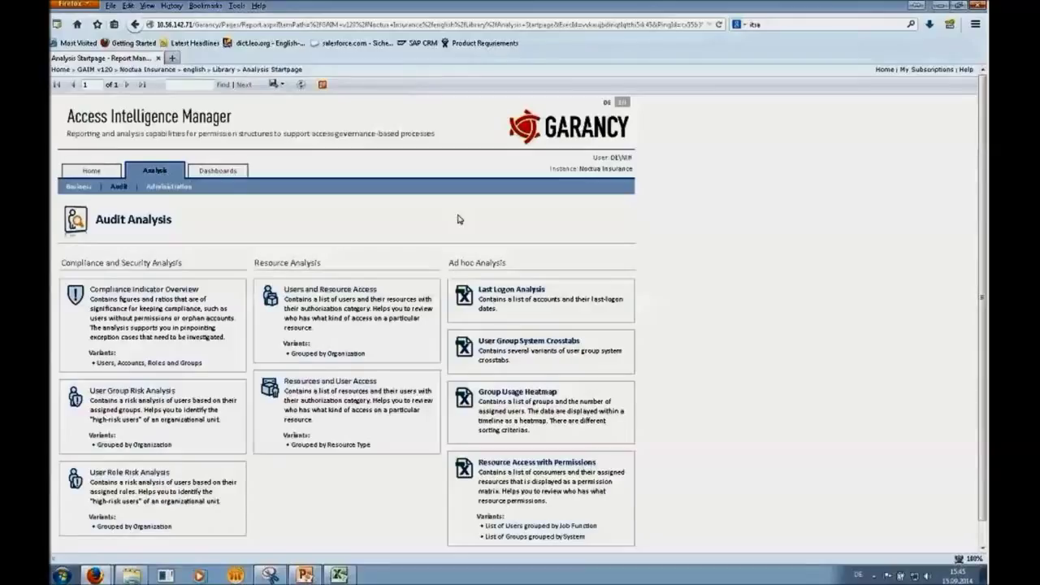
pyautogui.click(123, 294)
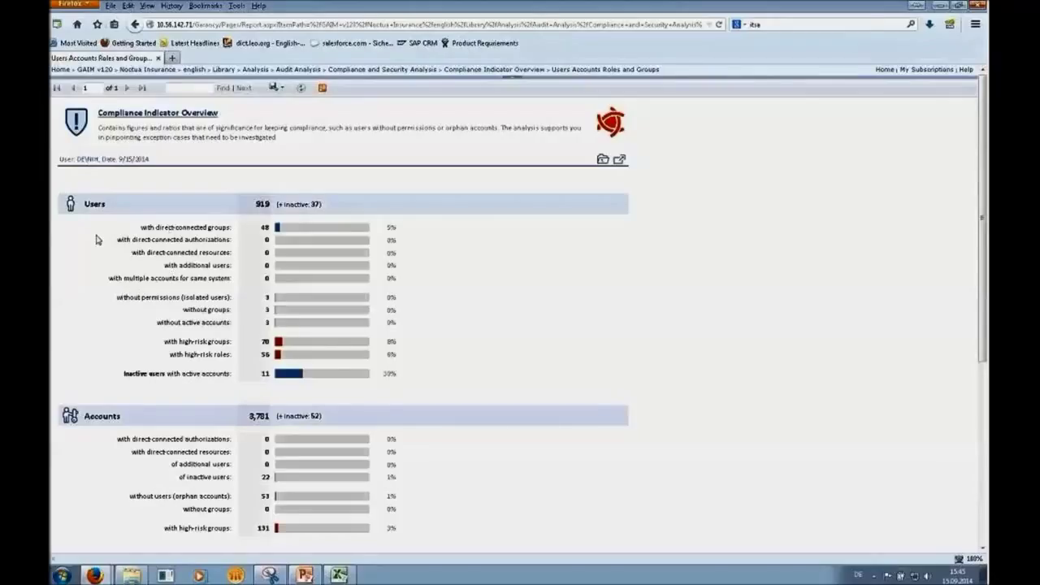
pyautogui.scroll(-1, 95, 183)
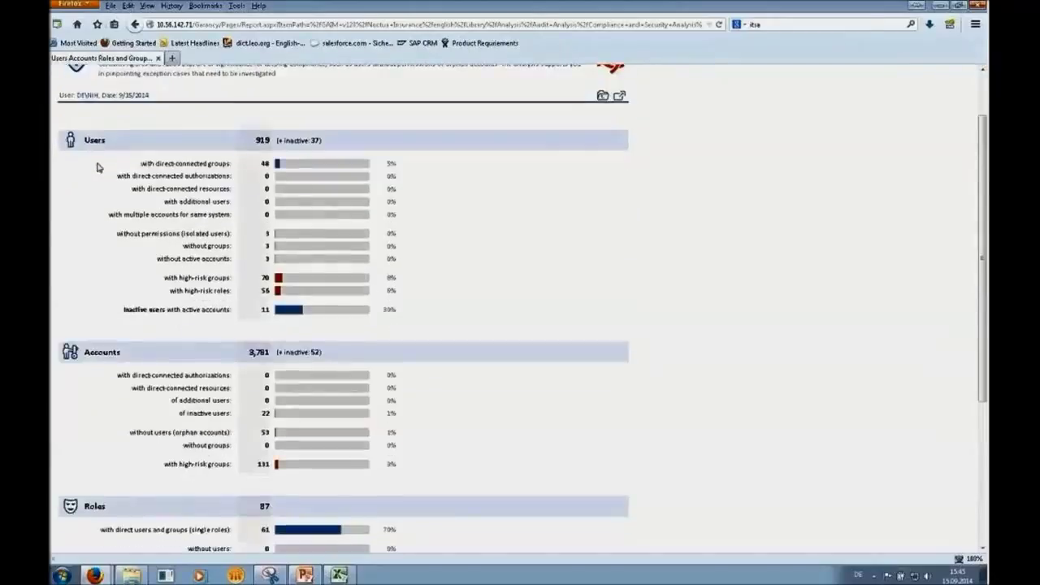
pyautogui.scroll(-1, 97, 381)
pyautogui.scroll(-4, 98, 381)
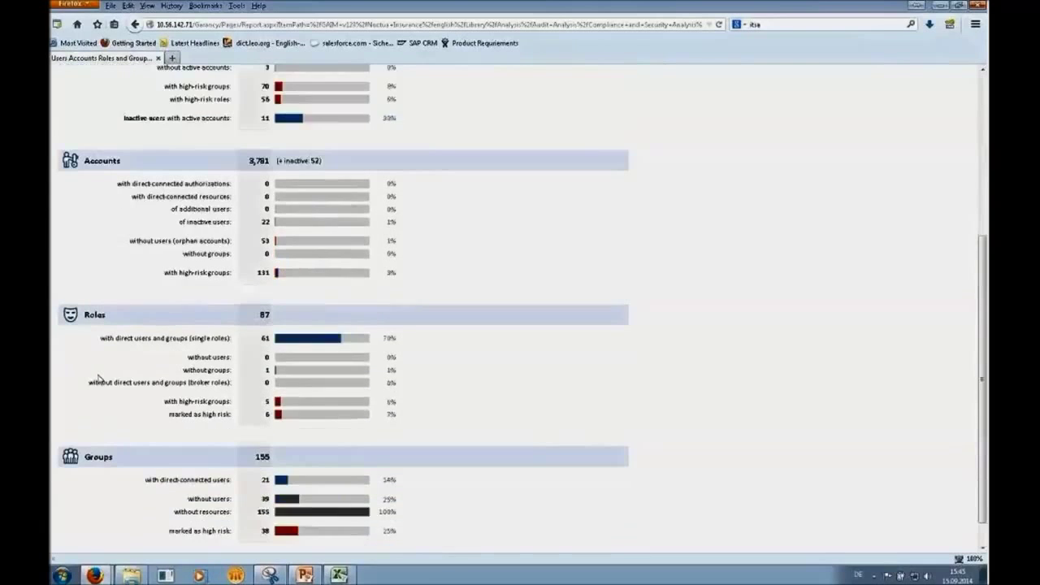
pyautogui.scroll(2, 99, 378)
pyautogui.scroll(3, 97, 379)
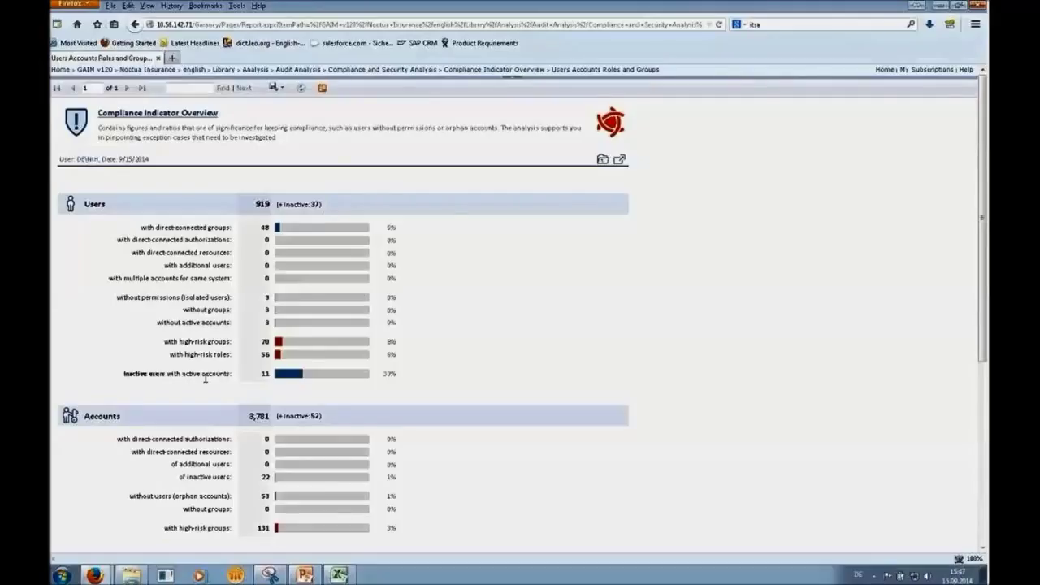
# Export the Compliance Indicator Overview as a PDF, view it in Adobe Reader and close it.
pyautogui.click(284, 89)
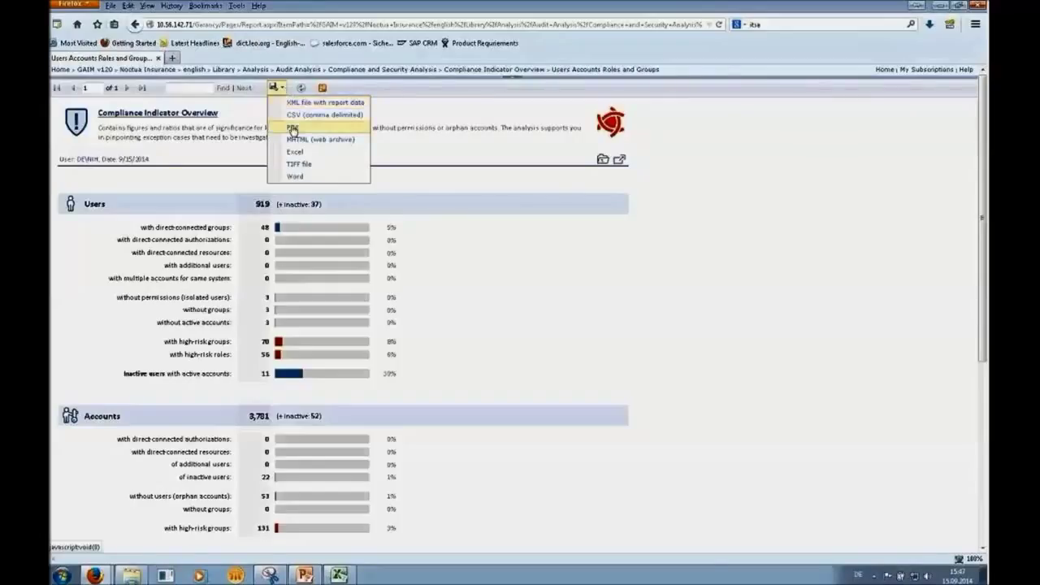
pyautogui.click(292, 128)
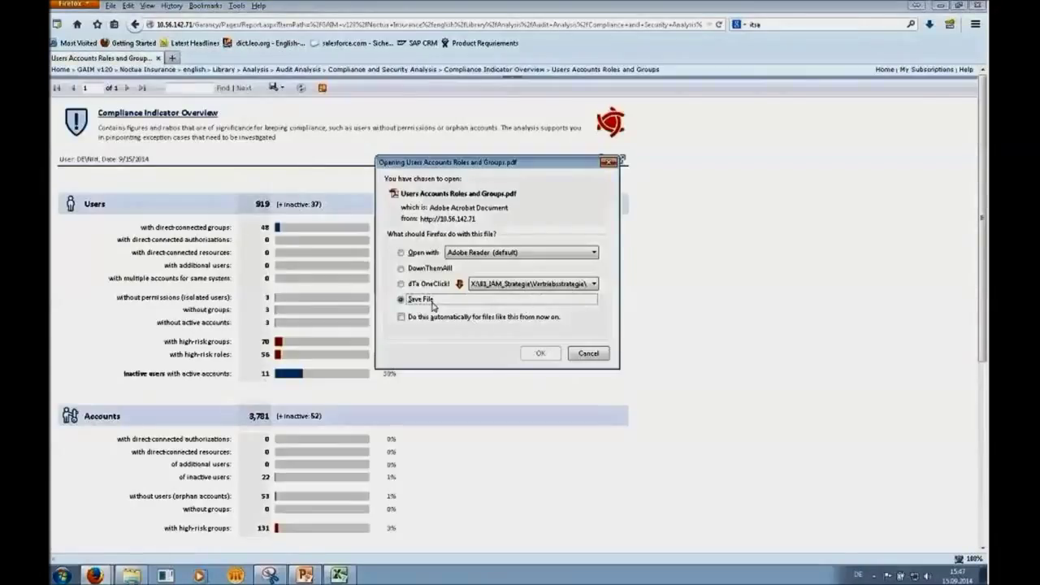
pyautogui.click(413, 254)
pyautogui.press('Return')
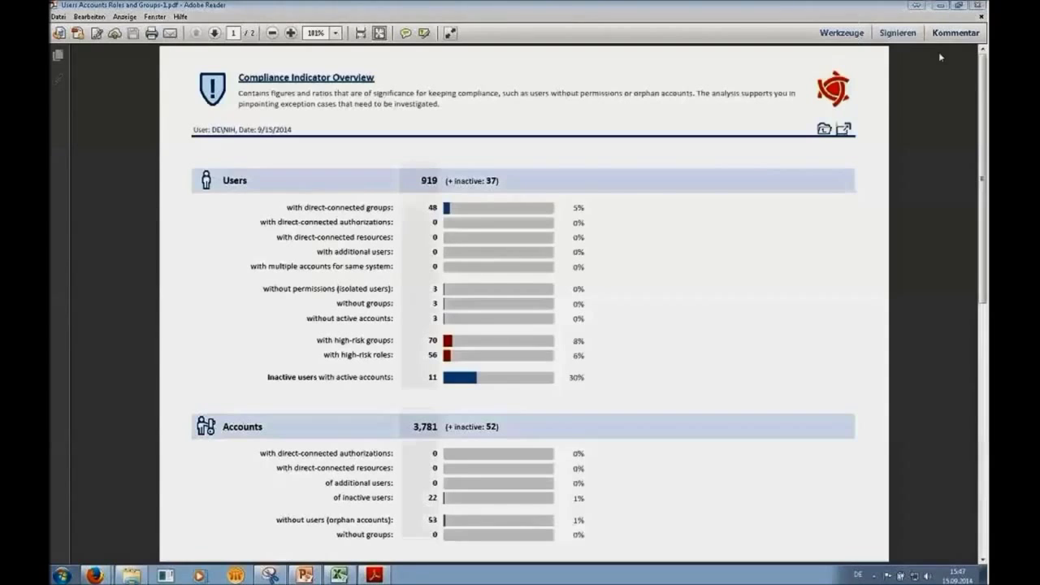
pyautogui.click(978, 5)
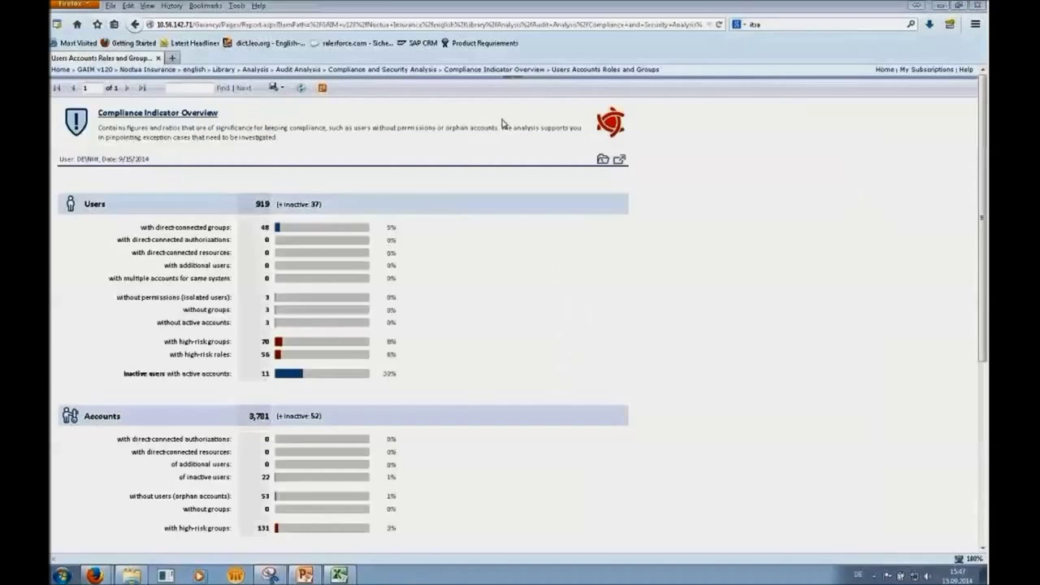
pyautogui.click(281, 88)
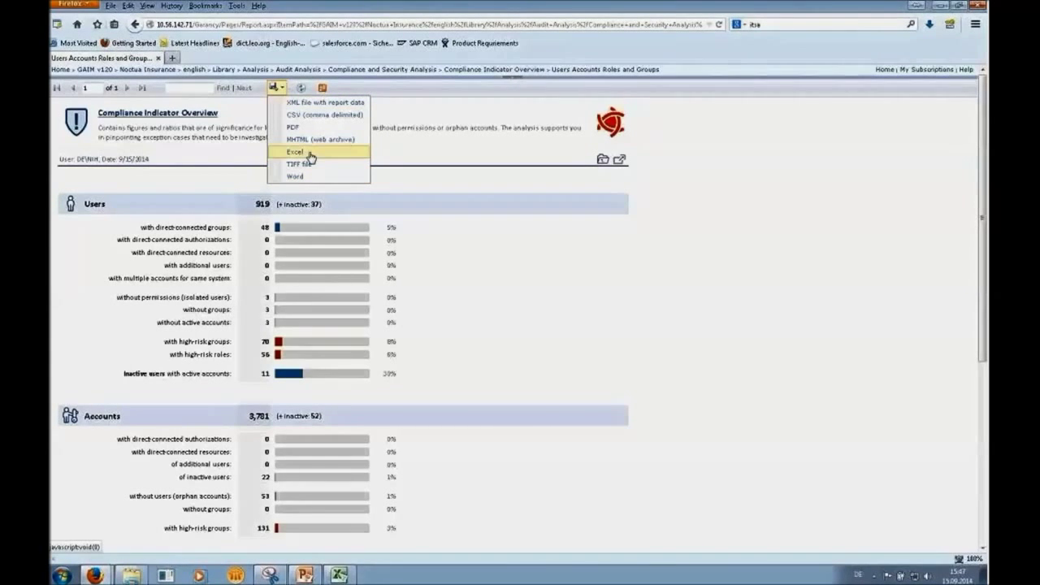
pyautogui.click(375, 91)
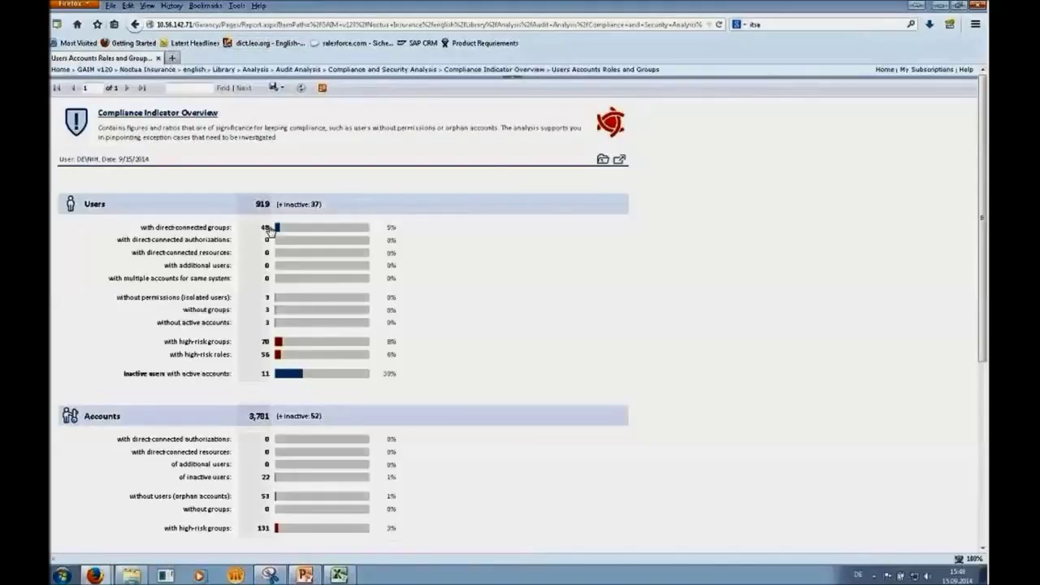
# List the users with high-risk groups, examine the details of the Teamleader Casualty Direct Sales West, and return to the list.
pyautogui.click(265, 345)
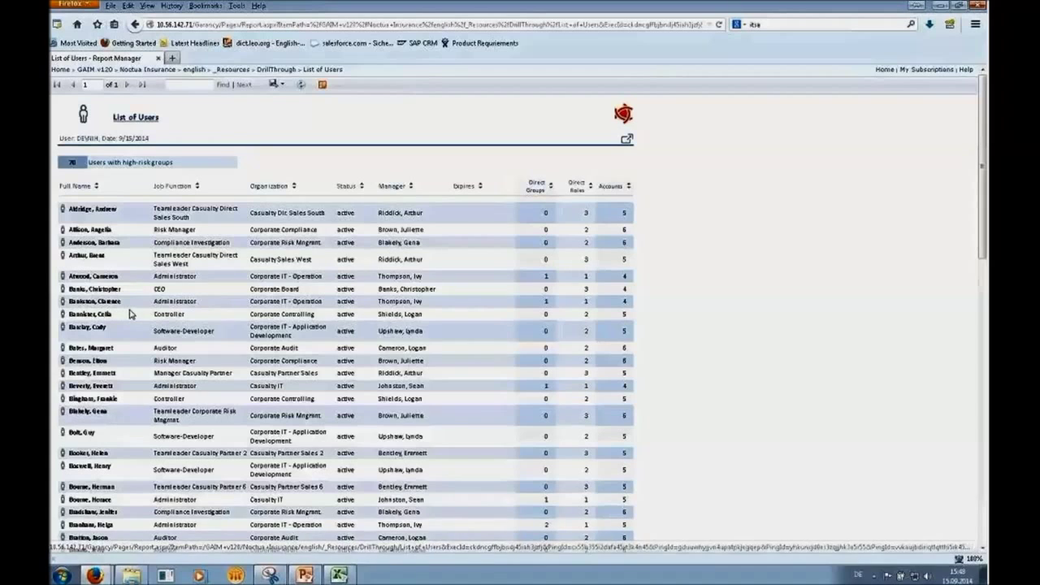
pyautogui.click(89, 257)
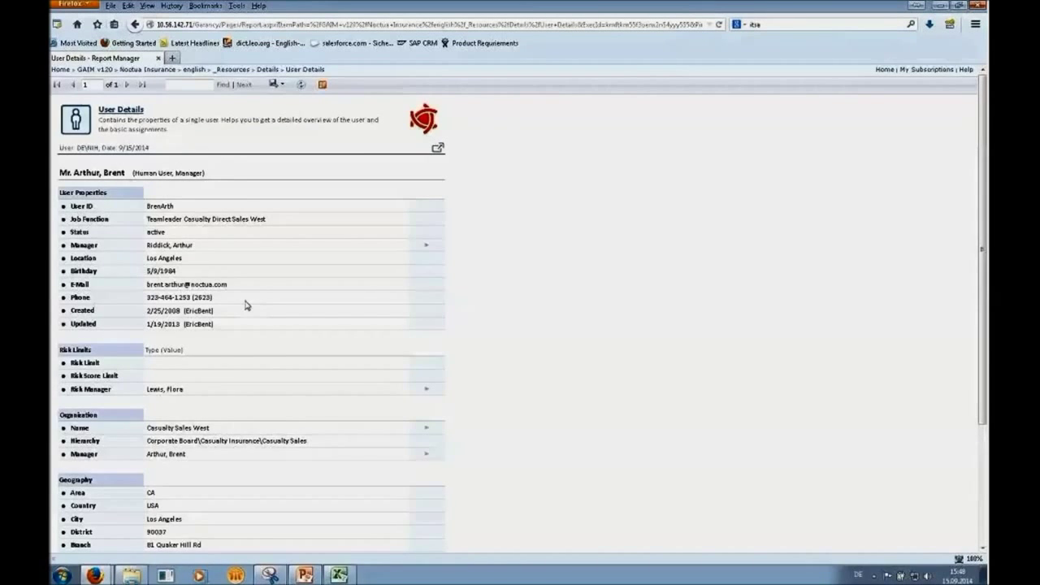
pyautogui.scroll(-3, 254, 297)
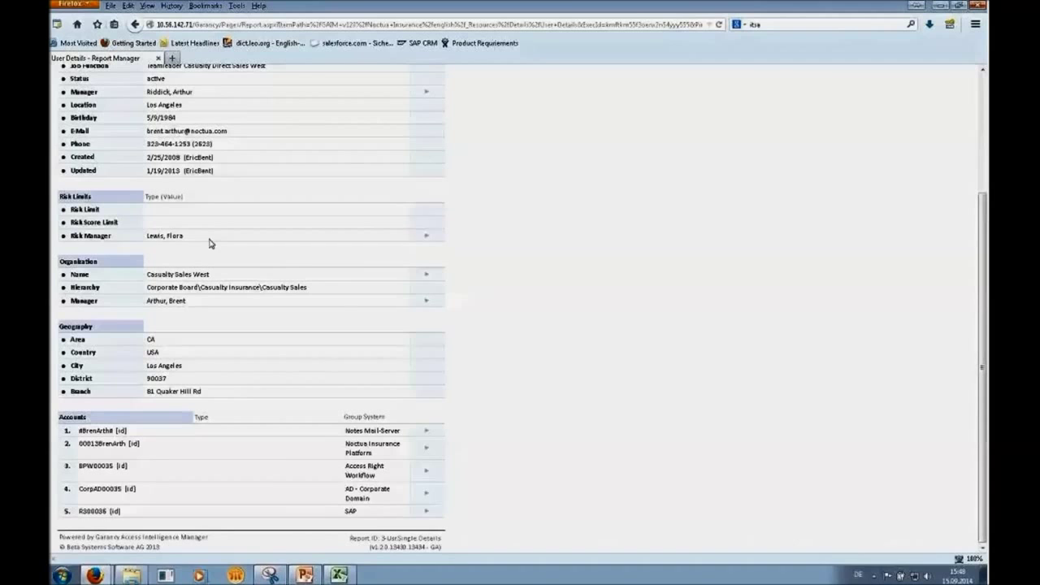
pyautogui.scroll(3, 184, 147)
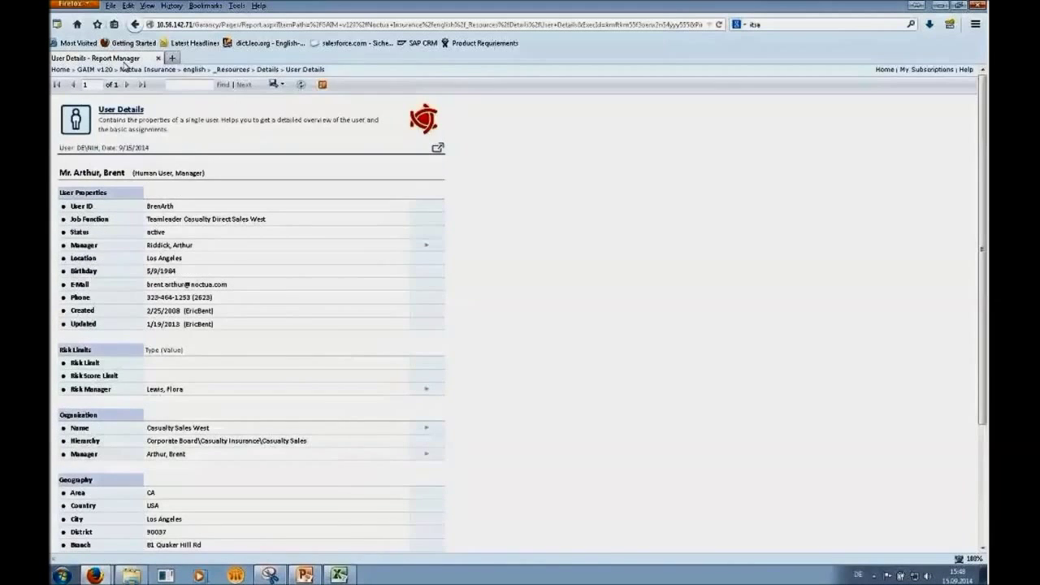
pyautogui.click(173, 220)
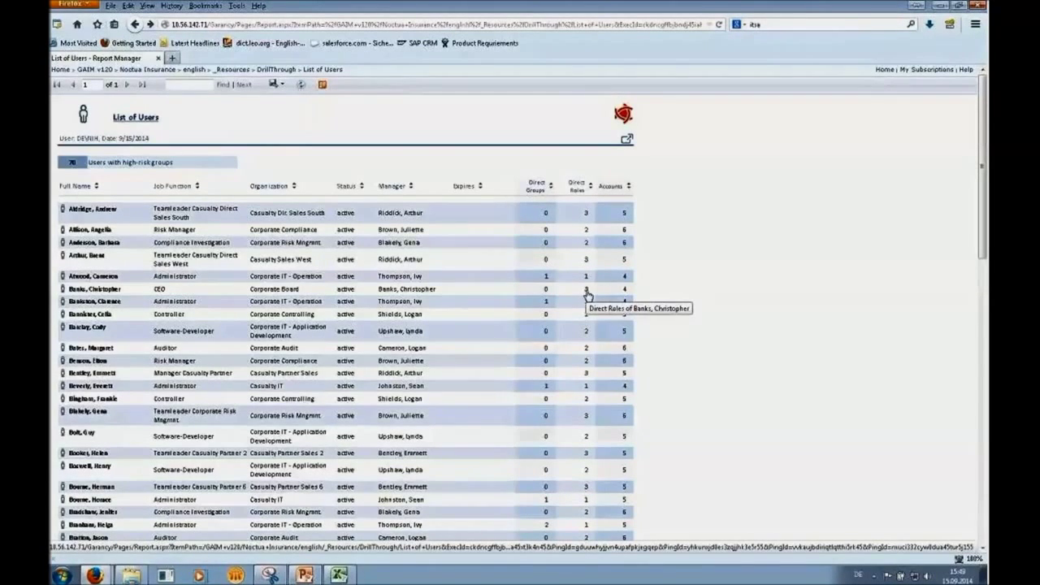
# View the direct roles of the Teamleader Casualty Direct Sales West and check the Casualty General Management role's details.
pyautogui.click(586, 263)
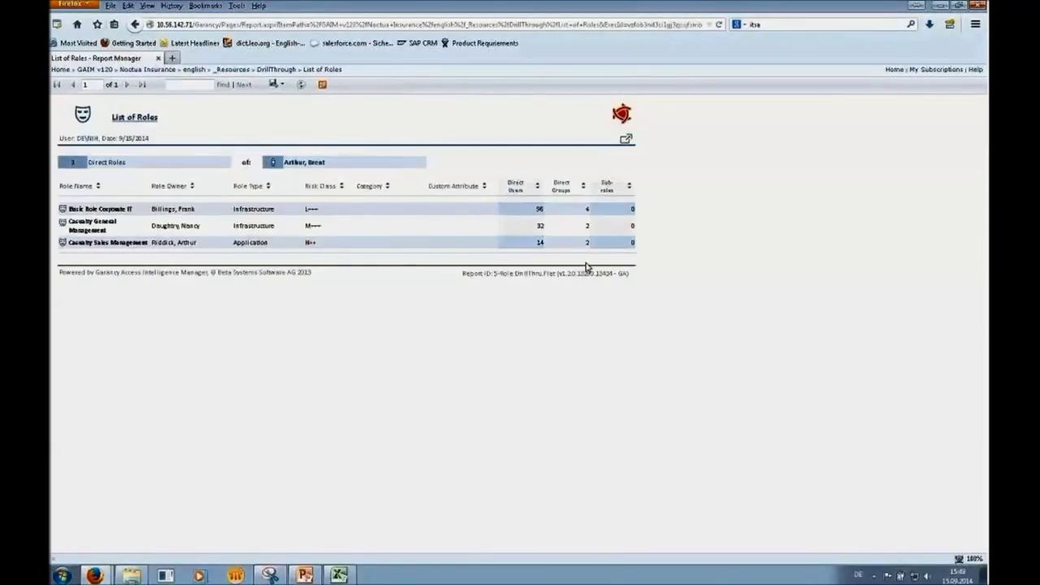
pyautogui.click(94, 226)
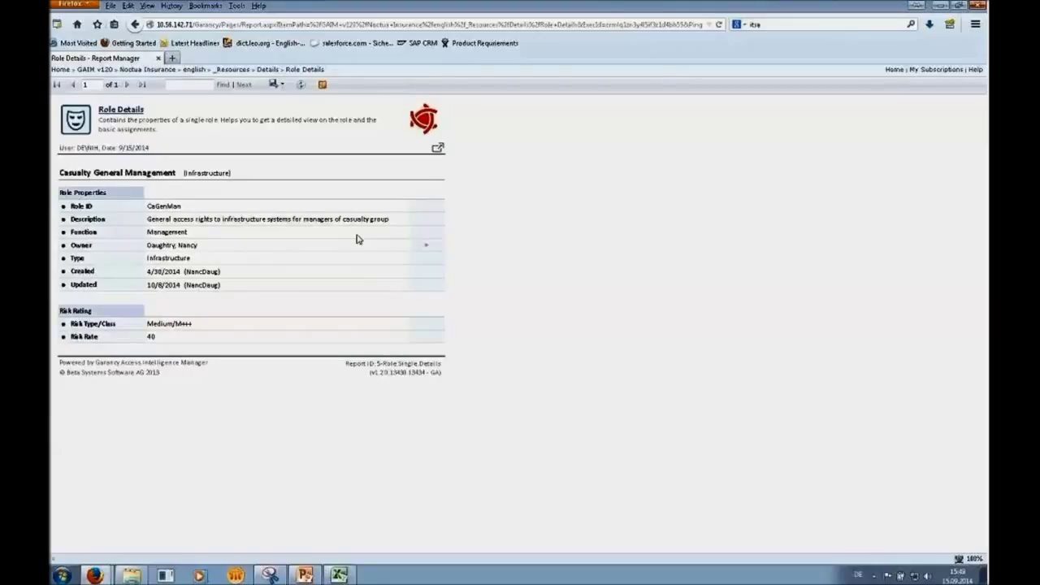
pyautogui.click(135, 24)
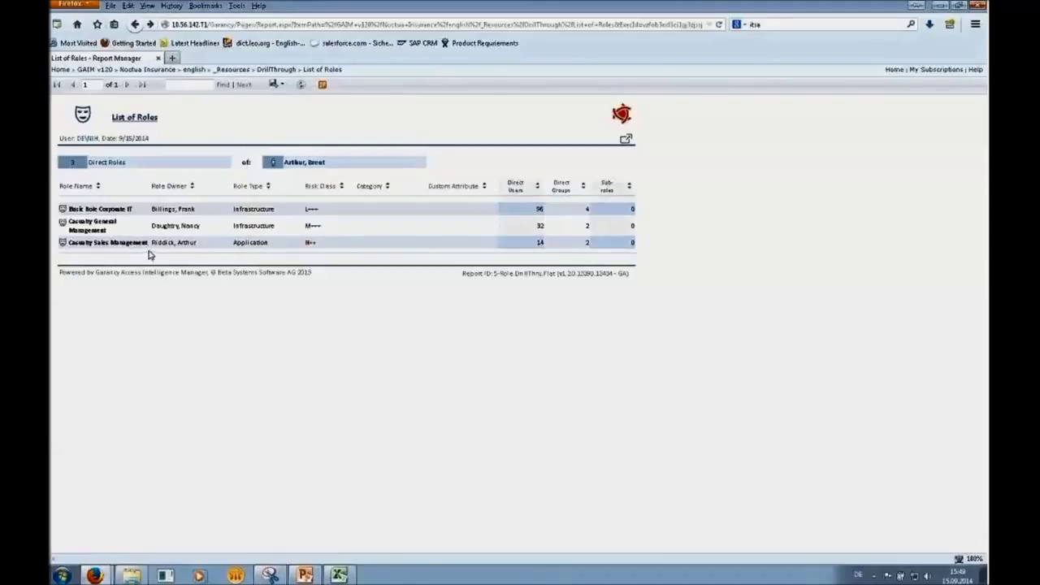
# List the direct users of the Casualty Sales Management role and return to the Compliance Indicator Overview.
pyautogui.click(542, 246)
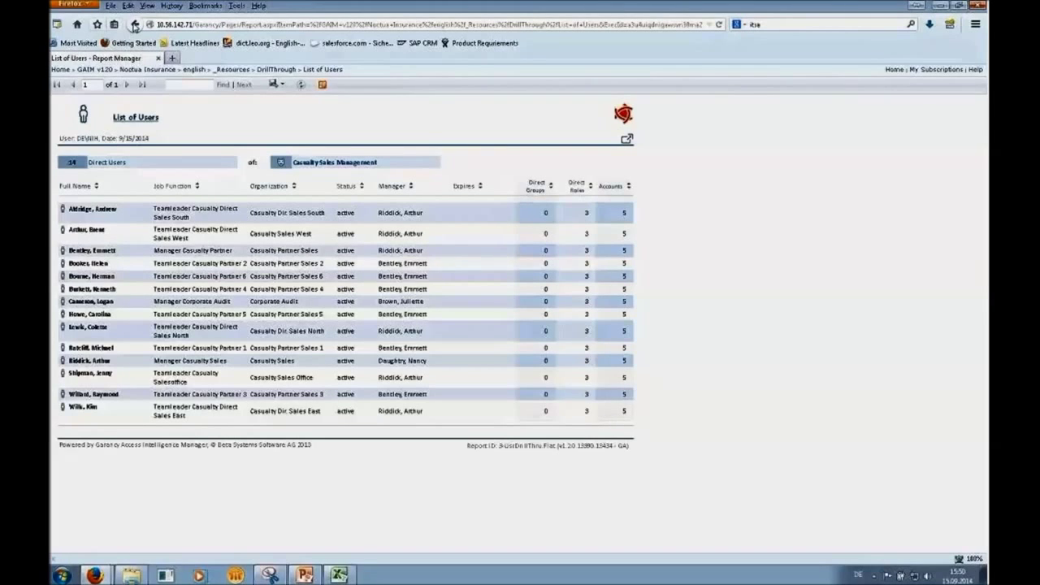
pyautogui.click(135, 25)
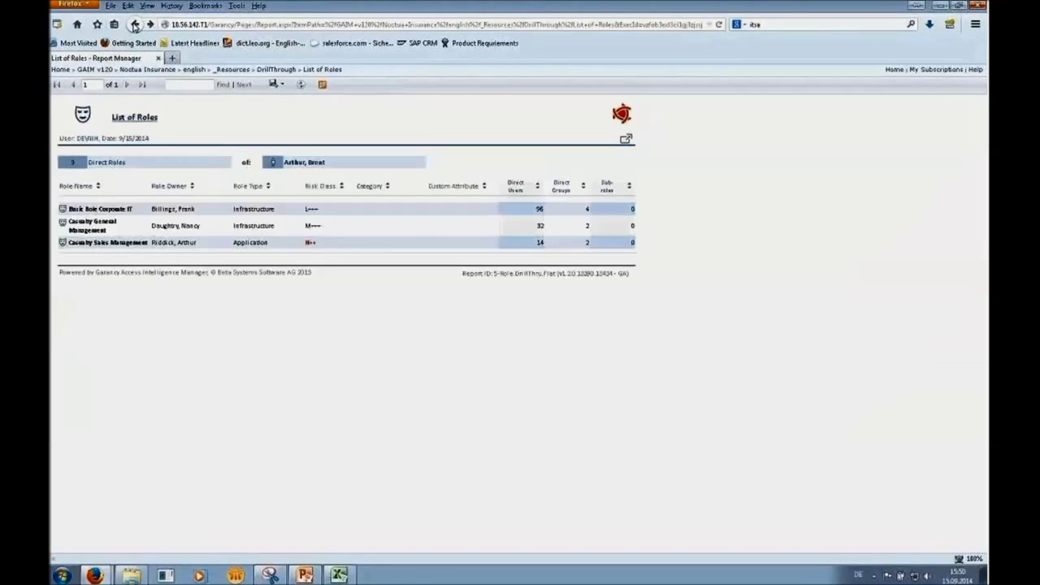
pyautogui.click(135, 24)
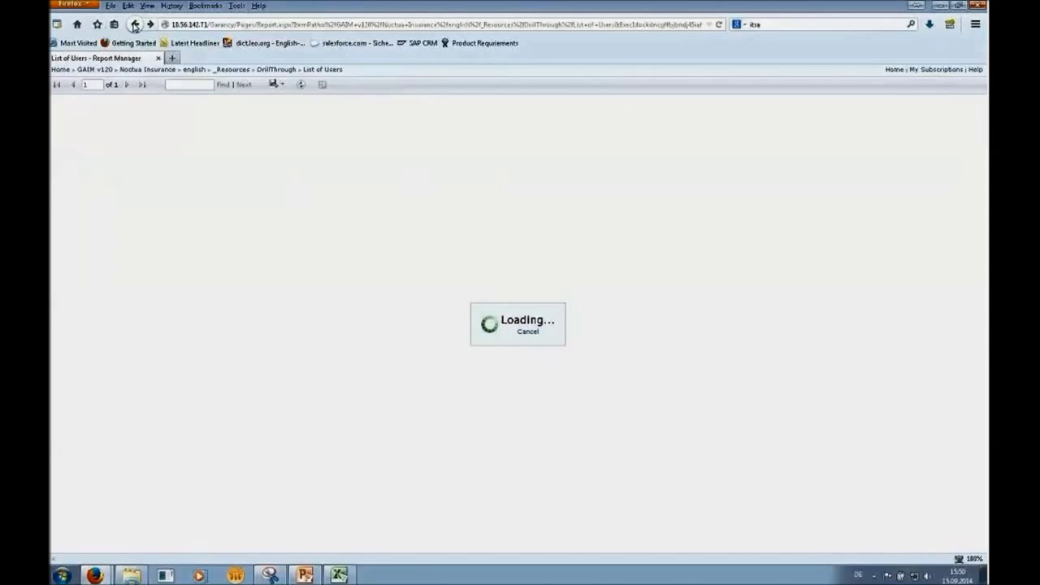
pyautogui.click(135, 24)
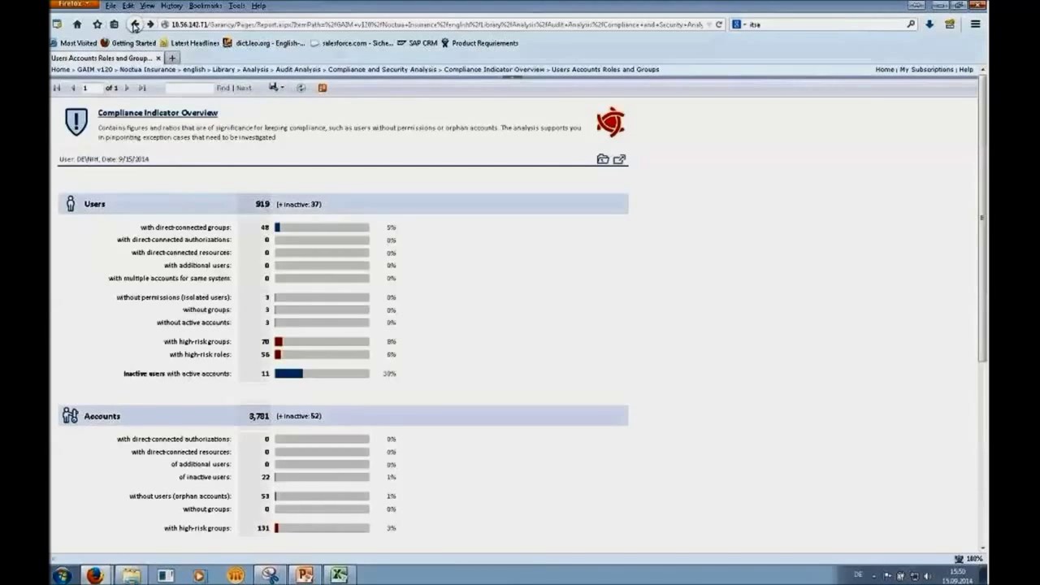
# Review the overview's Accounts, Roles and Groups indicators and return to the Audit Analysis page.
pyautogui.scroll(-2, 143, 174)
pyautogui.scroll(-5, 143, 174)
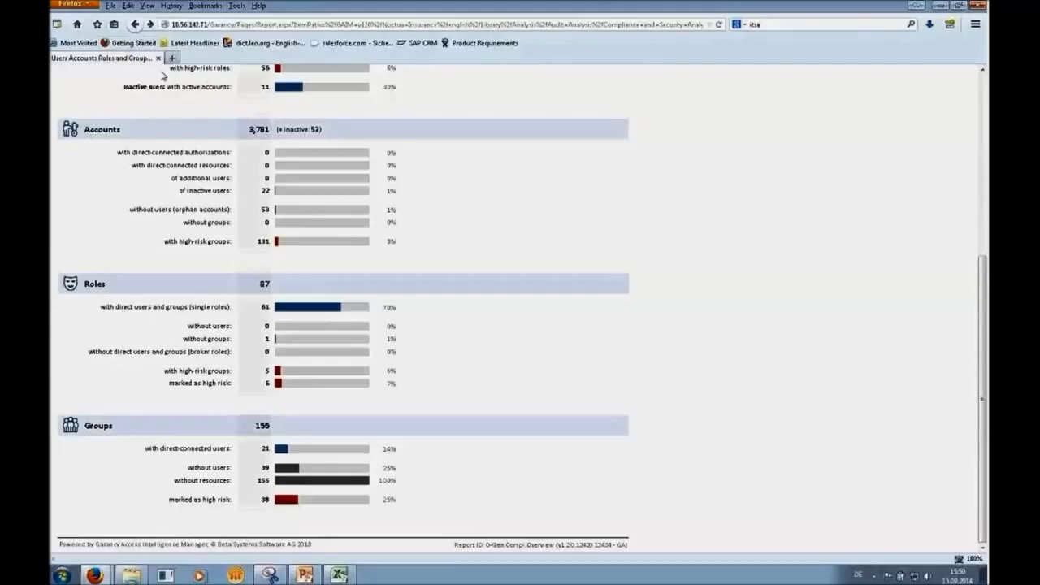
pyautogui.click(135, 25)
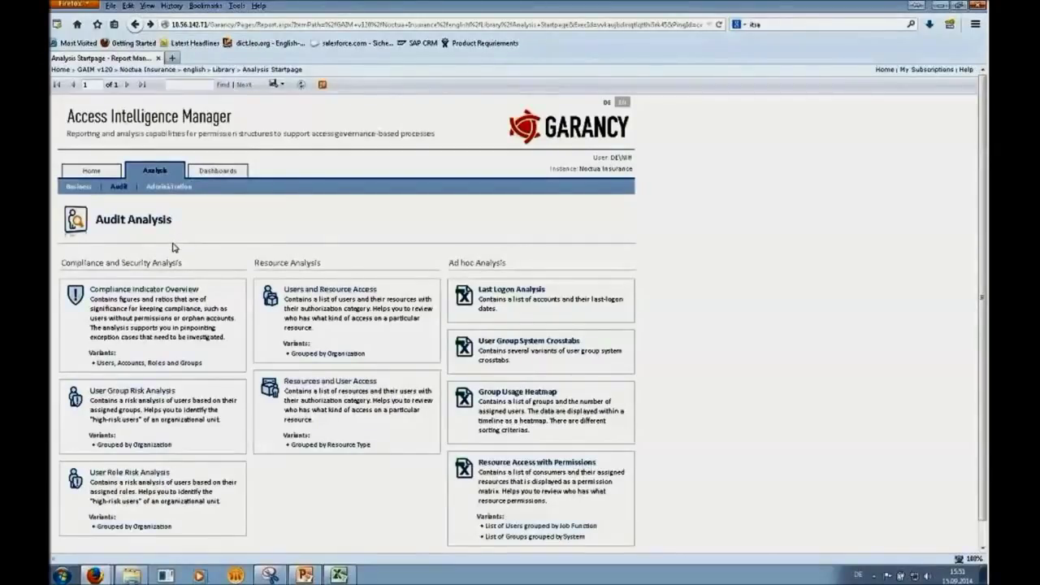
# Open the User Role Risk Analysis and filter the report to role risks H++ and H+++ only.
pyautogui.click(128, 477)
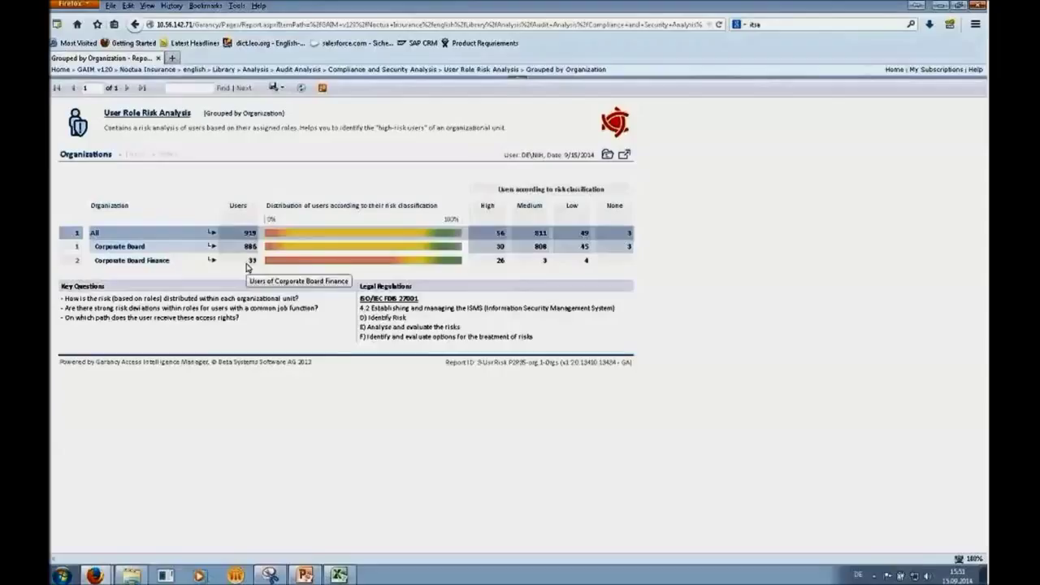
pyautogui.click(514, 81)
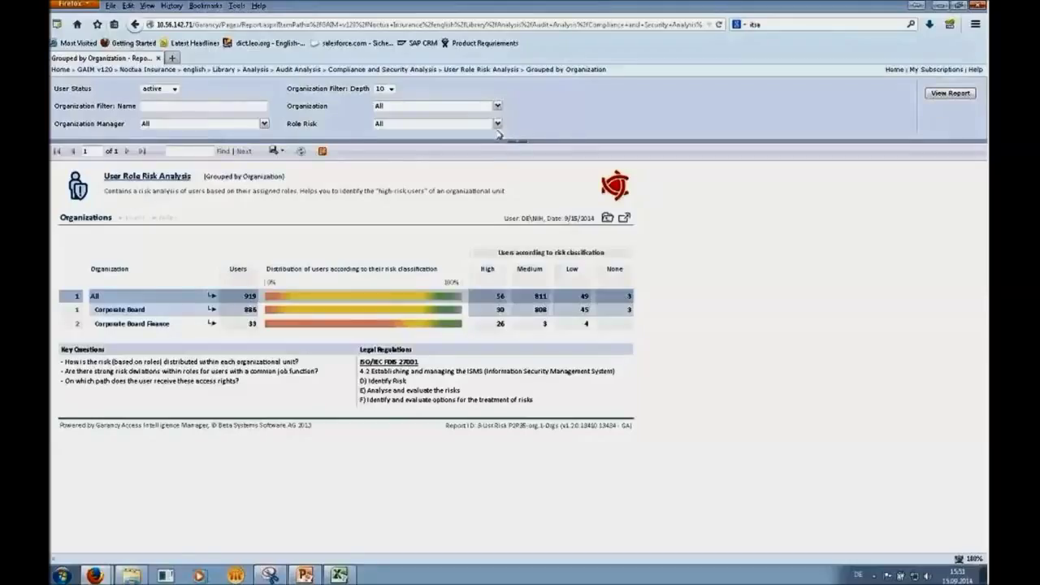
pyautogui.click(498, 124)
pyautogui.moveTo(488, 166); pyautogui.dragTo(488, 177)
pyautogui.click(380, 209)
pyautogui.click(380, 198)
pyautogui.scroll(1, 488, 175)
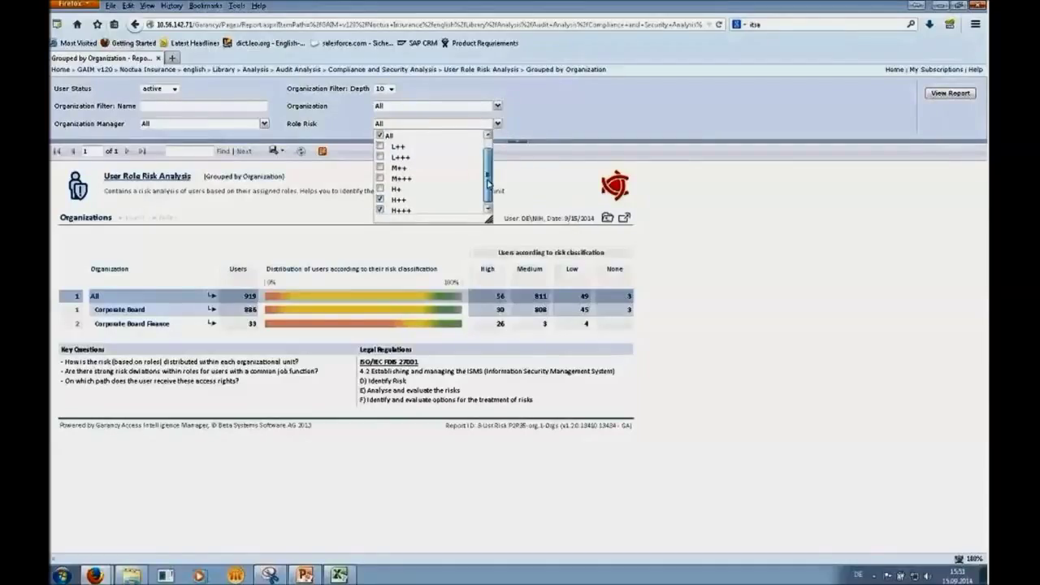
pyautogui.click(380, 147)
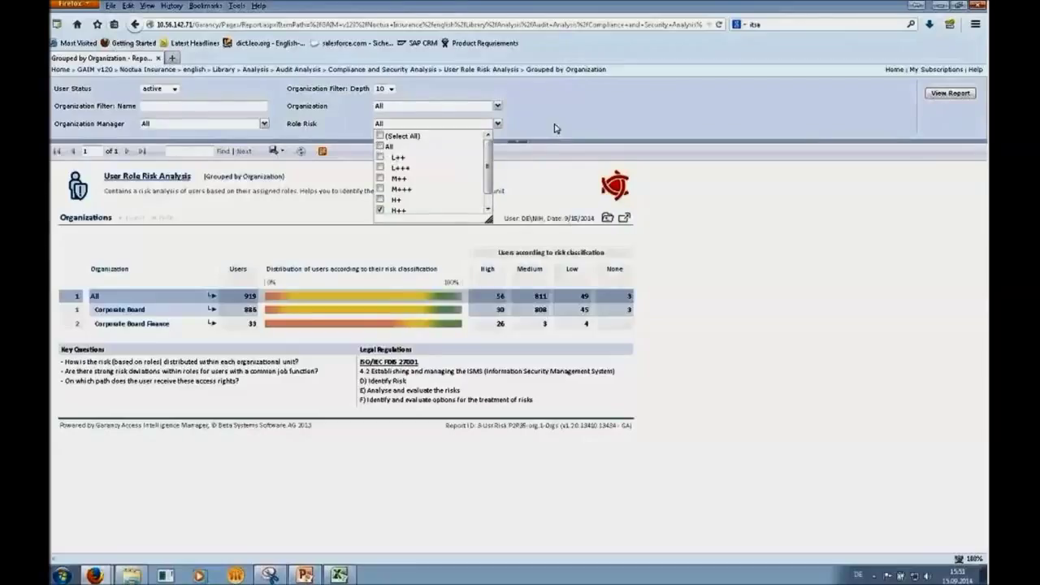
pyautogui.click(556, 129)
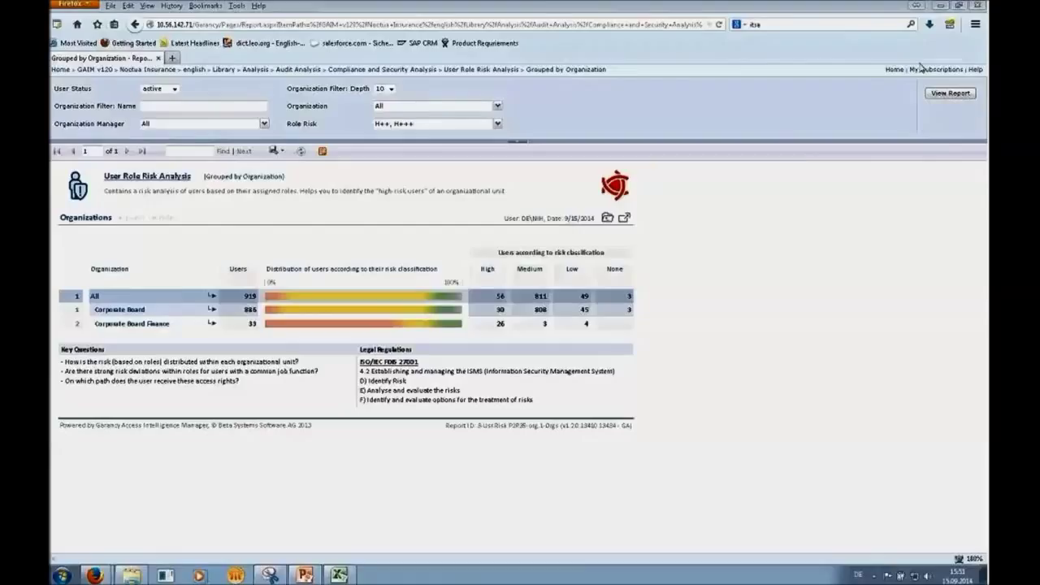
pyautogui.click(951, 93)
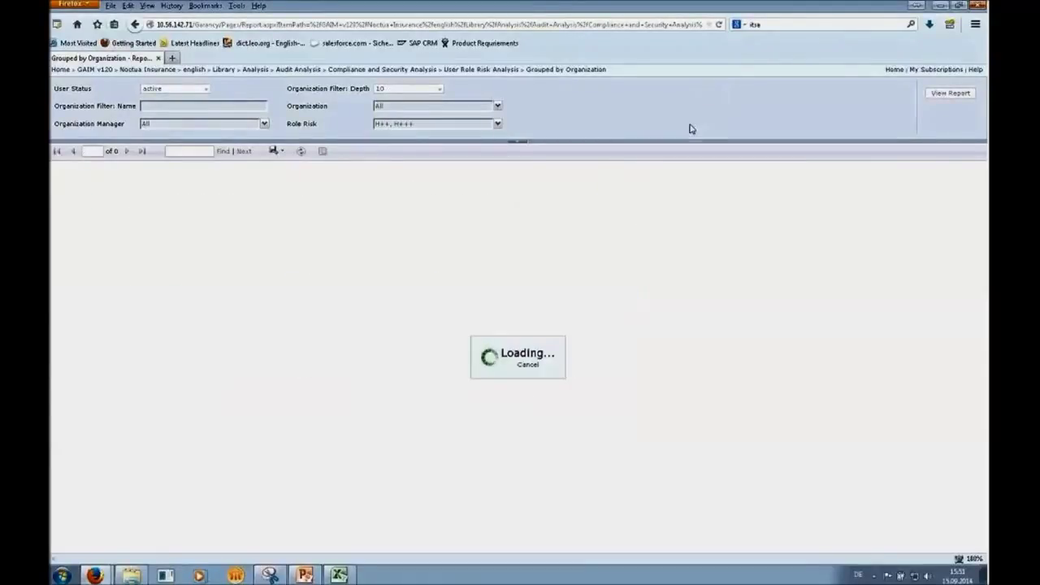
pyautogui.click(521, 144)
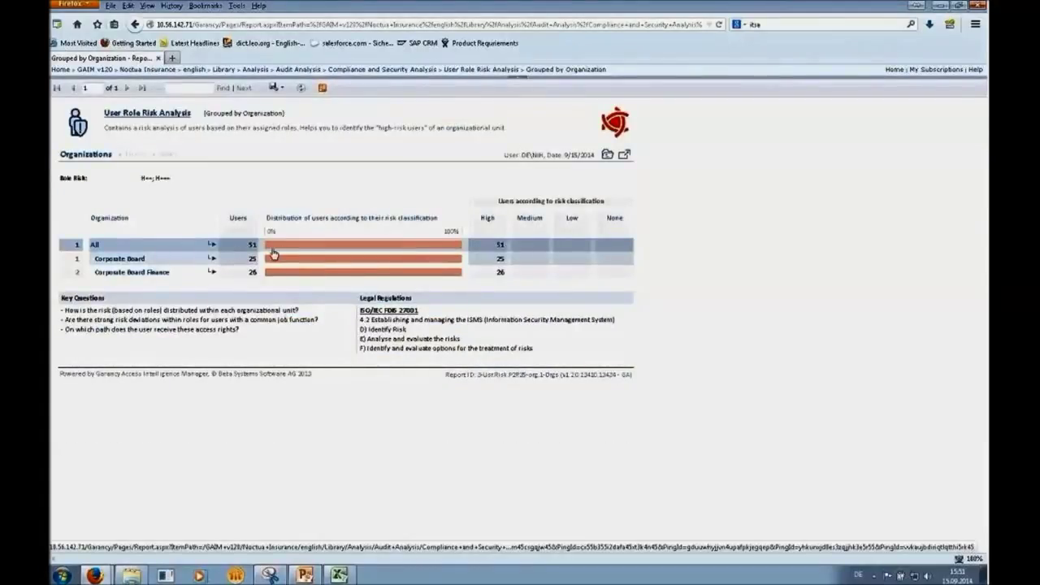
pyautogui.moveTo(273, 254)
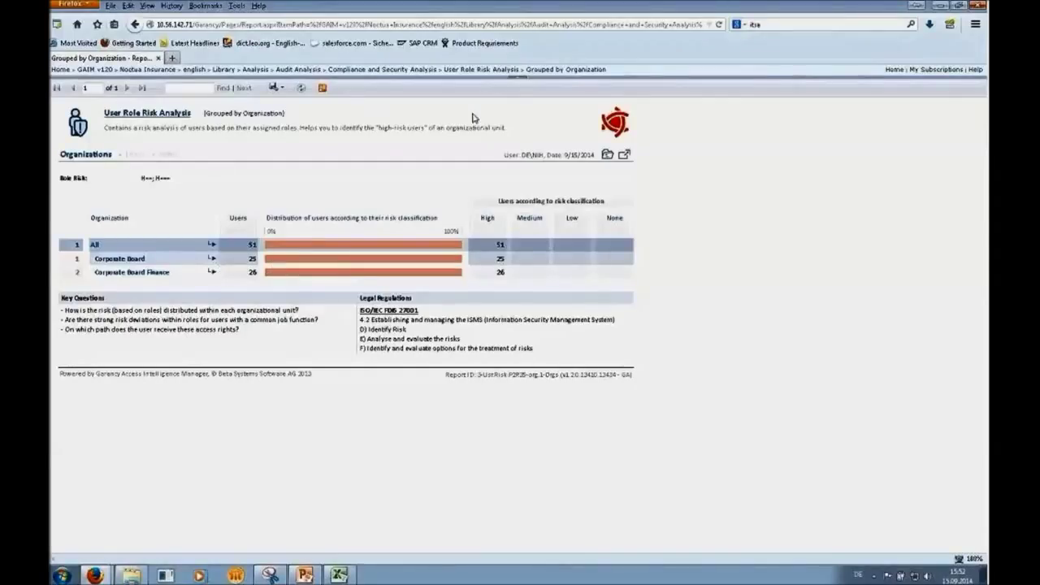
# Show the role risk report's filters and deselect All in the Organization Manager filter.
pyautogui.click(520, 76)
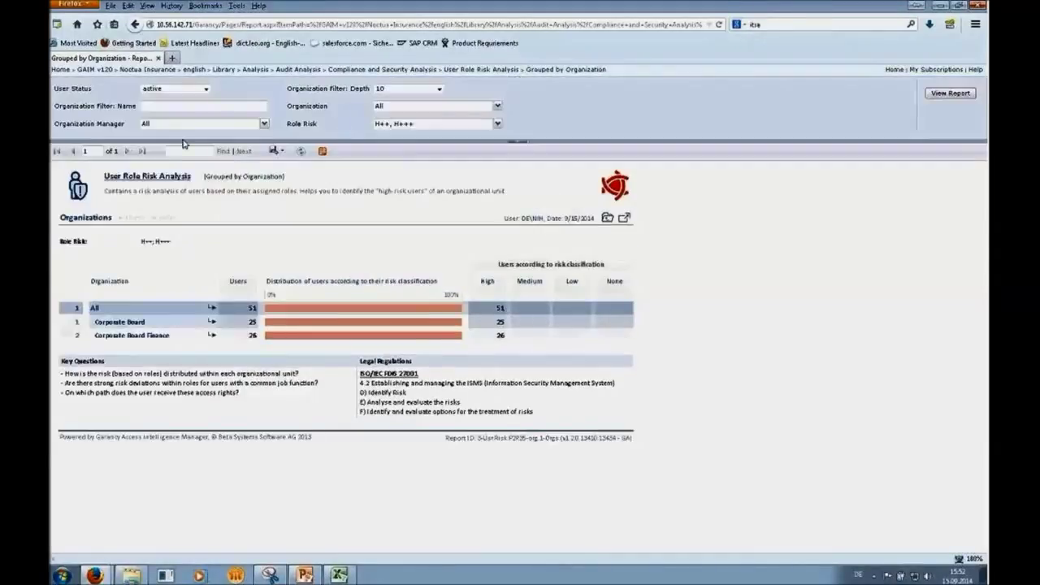
pyautogui.click(264, 123)
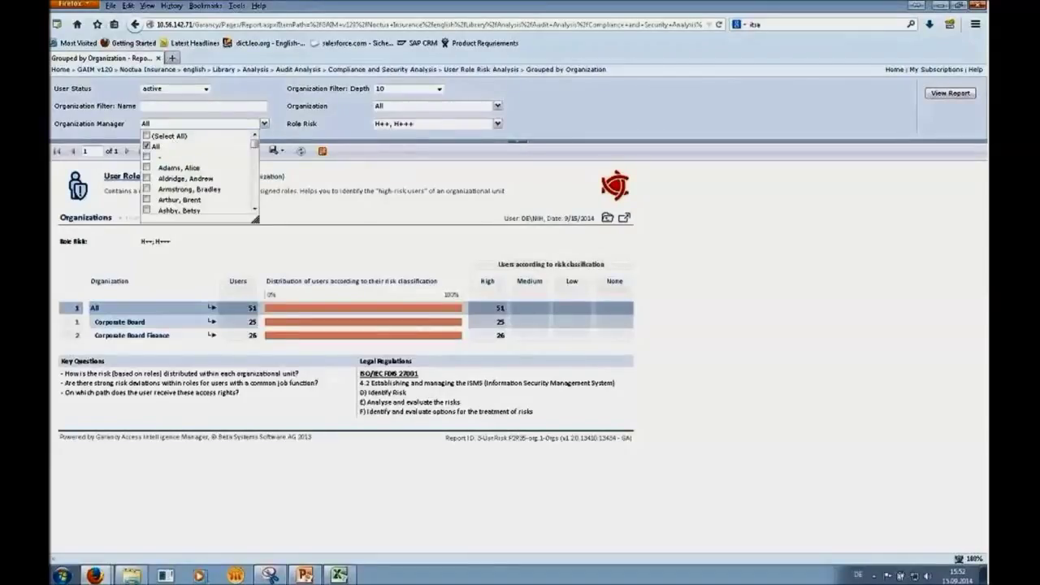
pyautogui.moveTo(256, 146)
pyautogui.mouseDown()
pyautogui.moveTo(256, 176)
pyautogui.moveTo(256, 142)
pyautogui.mouseUp()
pyautogui.click(228, 118)
# Set the Organization filter to Corporate IT only and try to run the report.
pyautogui.click(382, 107)
pyautogui.click(496, 107)
pyautogui.click(496, 106)
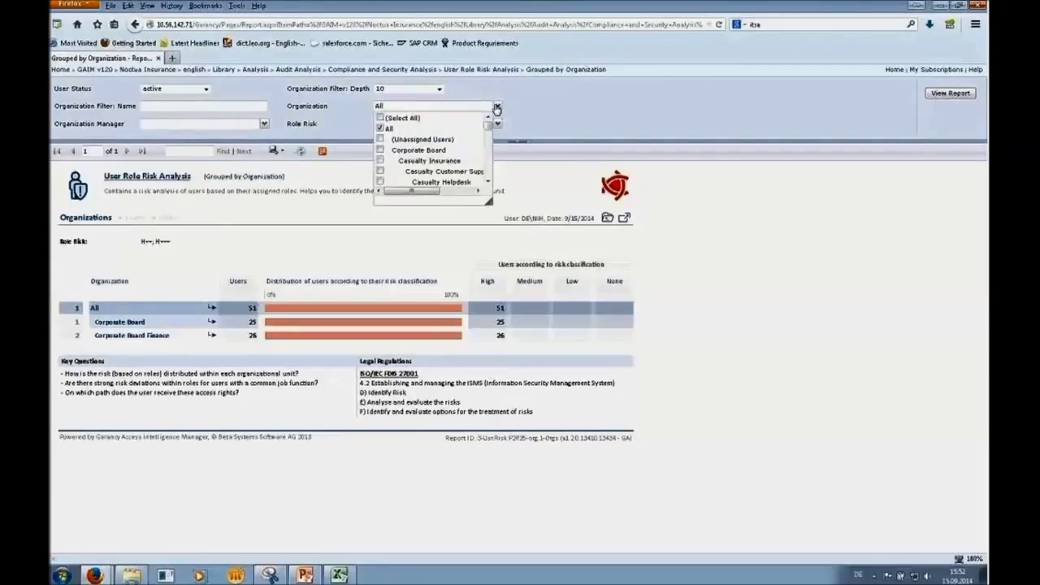
pyautogui.moveTo(487, 130); pyautogui.dragTo(487, 161)
pyautogui.click(401, 167)
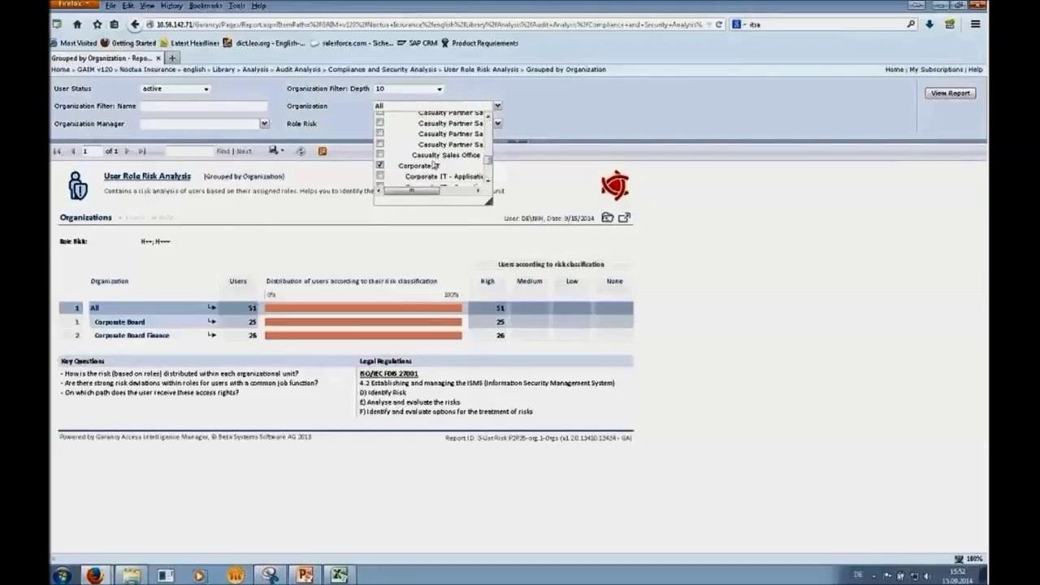
pyautogui.click(563, 129)
pyautogui.click(945, 95)
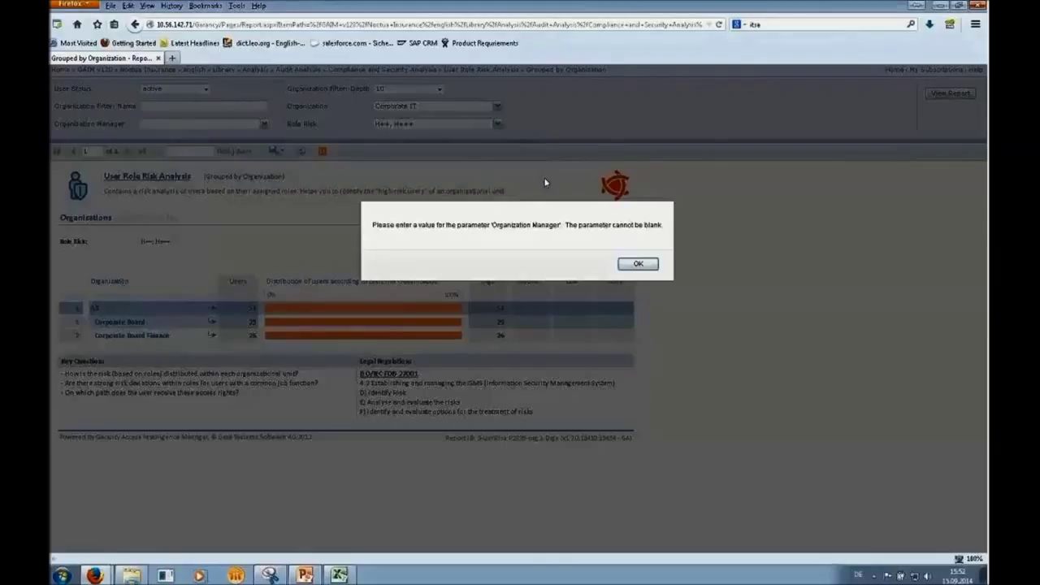
pyautogui.click(638, 263)
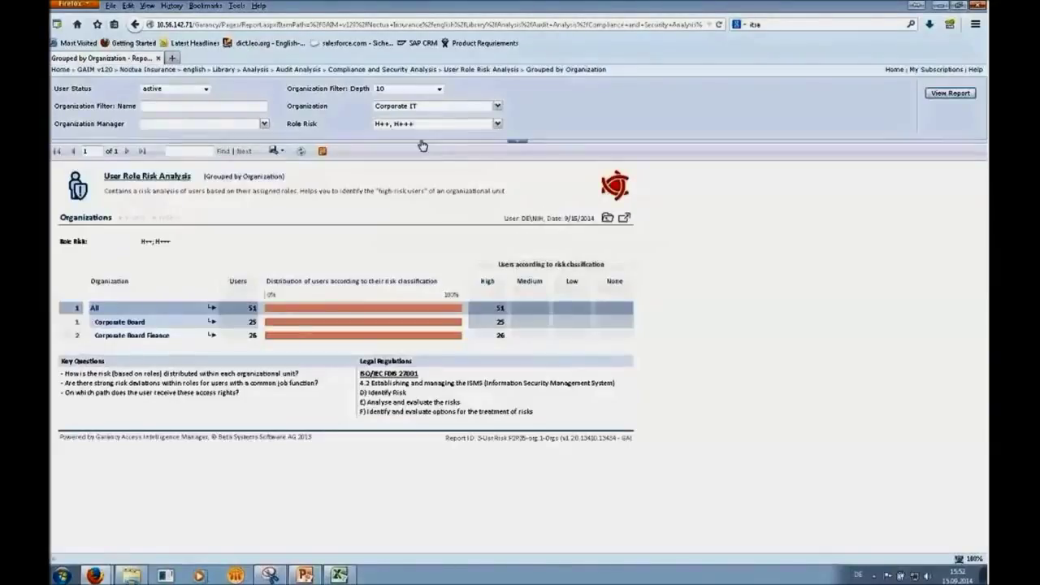
# Select All as Organization Manager, add All to the Role Risk filter, and run the report for Corporate IT.
pyautogui.click(256, 125)
pyautogui.click(256, 124)
pyautogui.click(264, 125)
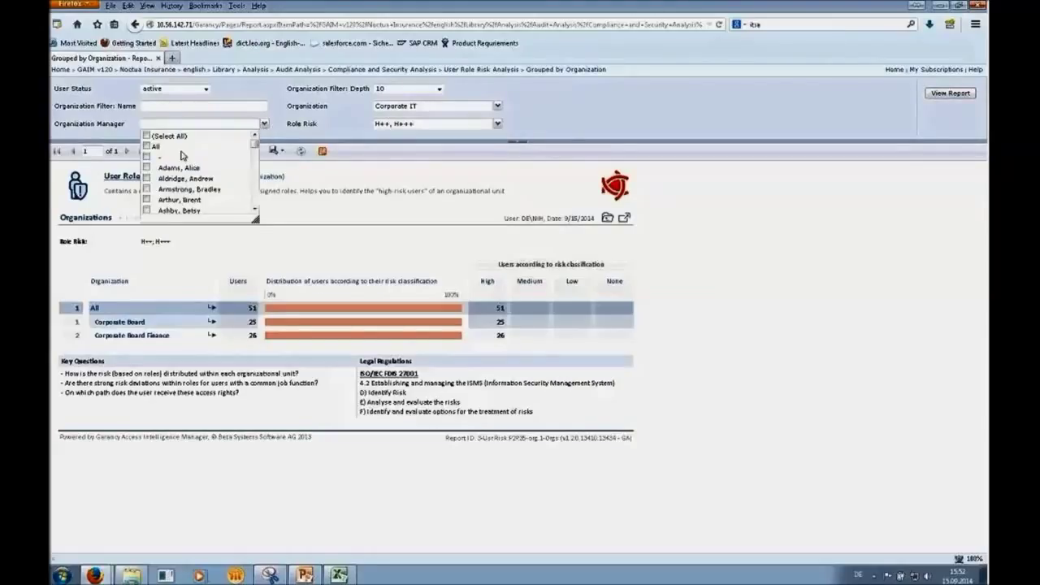
pyautogui.click(147, 147)
pyautogui.click(950, 93)
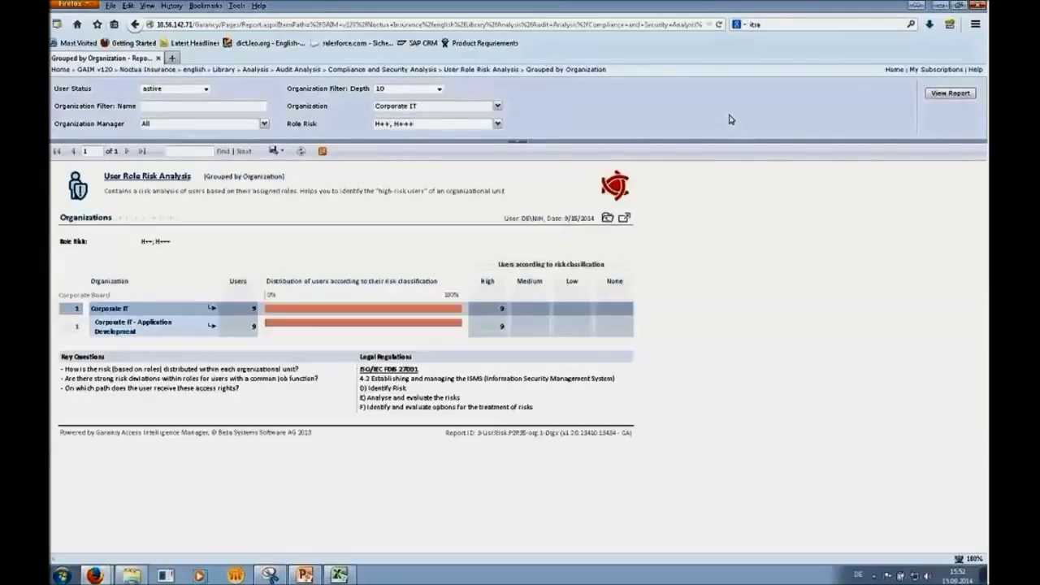
pyautogui.click(497, 124)
pyautogui.click(951, 94)
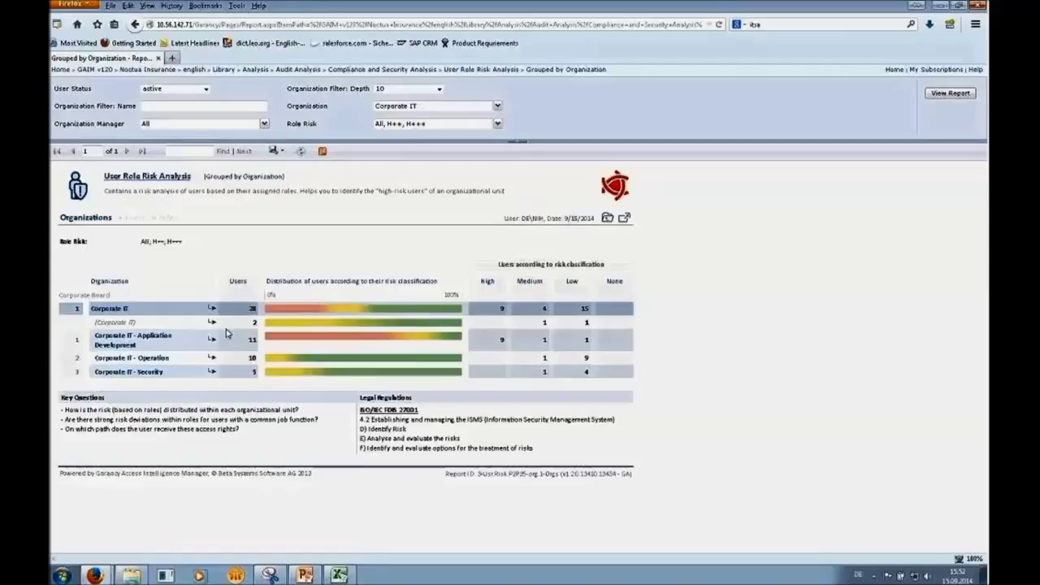
# Drill down through Corporate IT - Application Development to its first user's roles and examine the NIP Development role's description.
pyautogui.click(212, 342)
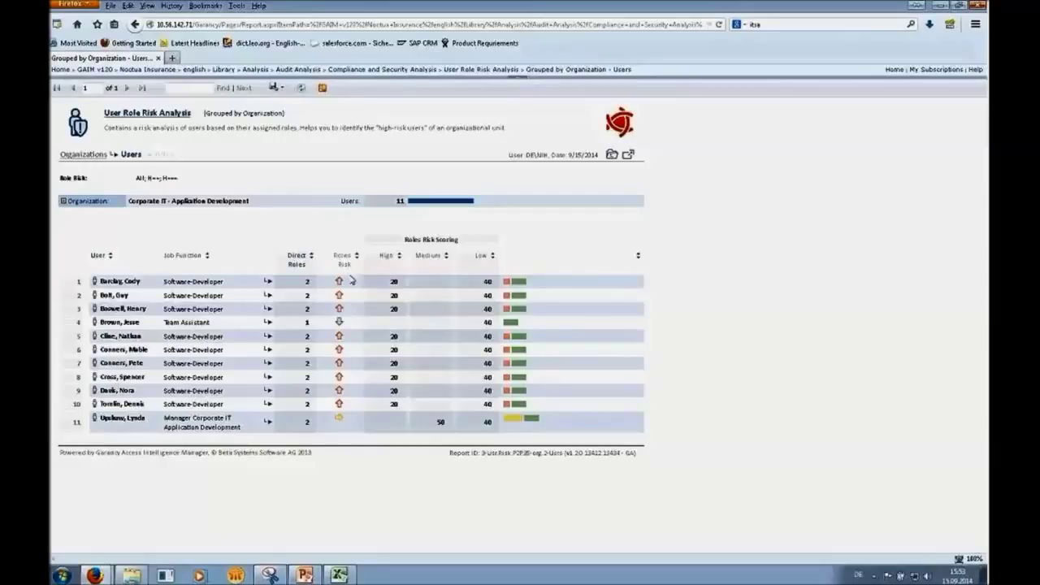
pyautogui.click(269, 285)
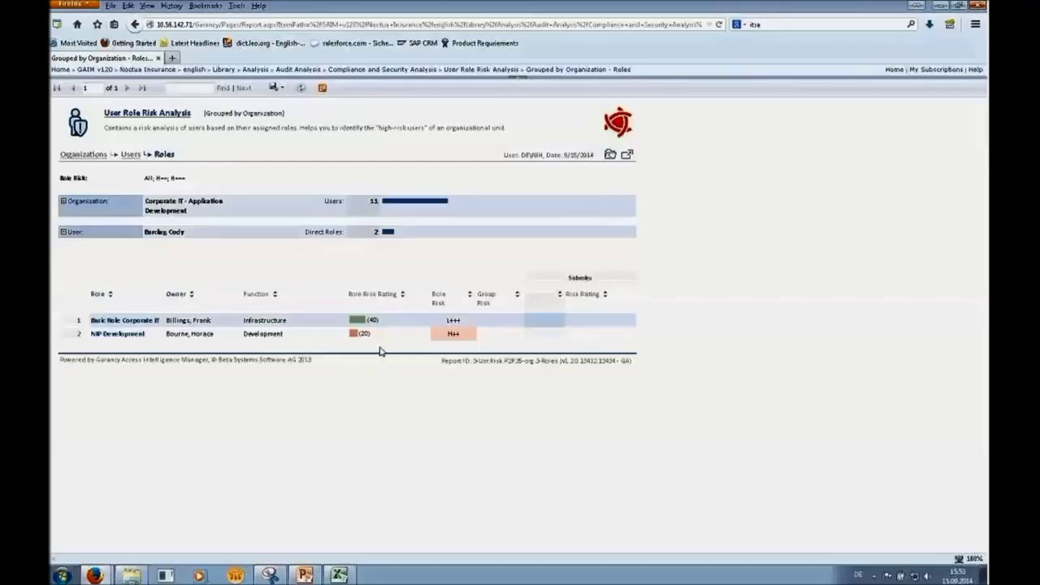
pyautogui.click(126, 335)
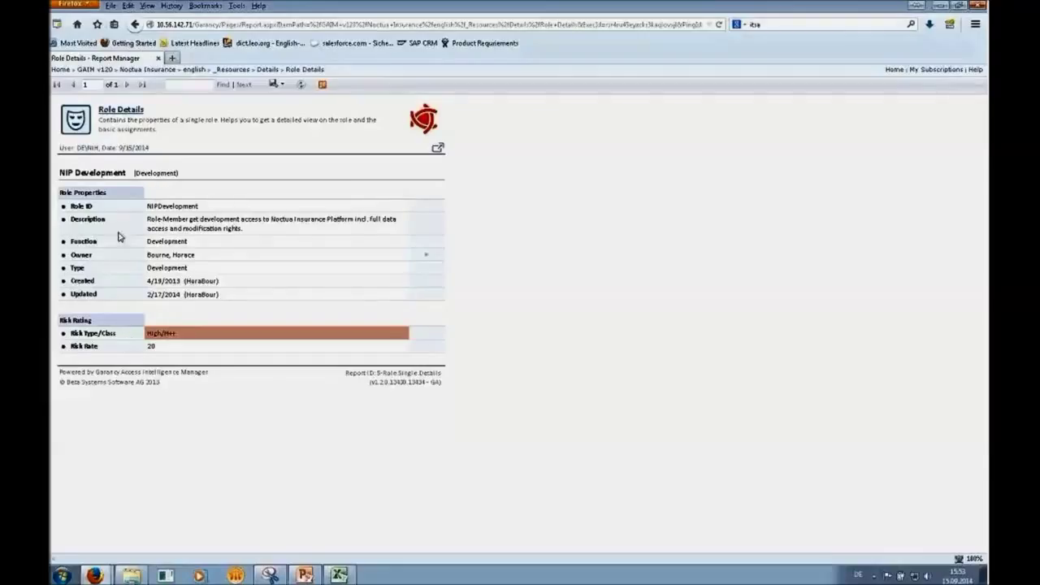
pyautogui.moveTo(148, 216); pyautogui.dragTo(297, 240)
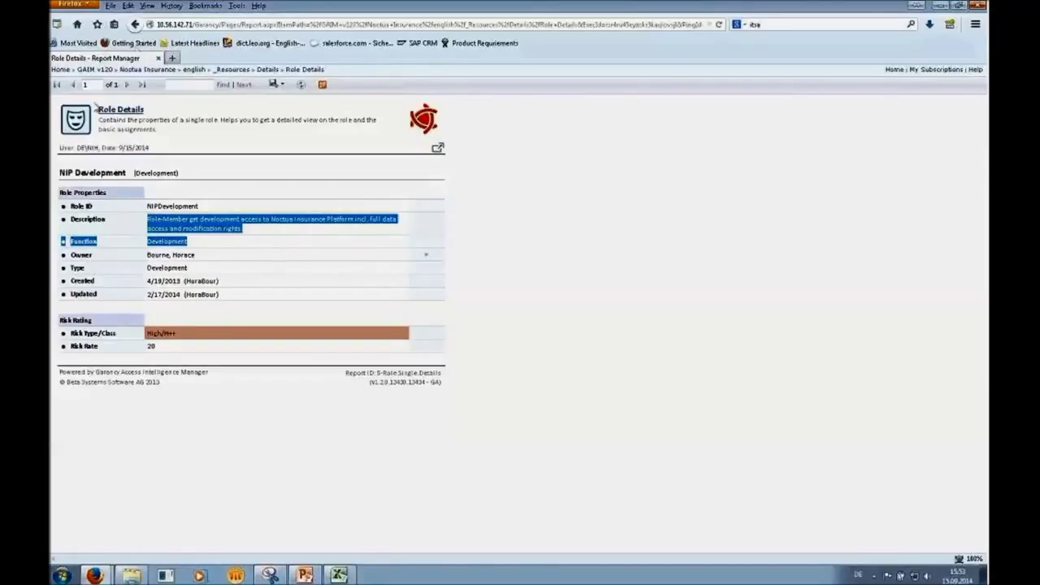
# Go back from the NIP Development role details to the Audit Analysis page.
pyautogui.click(136, 24)
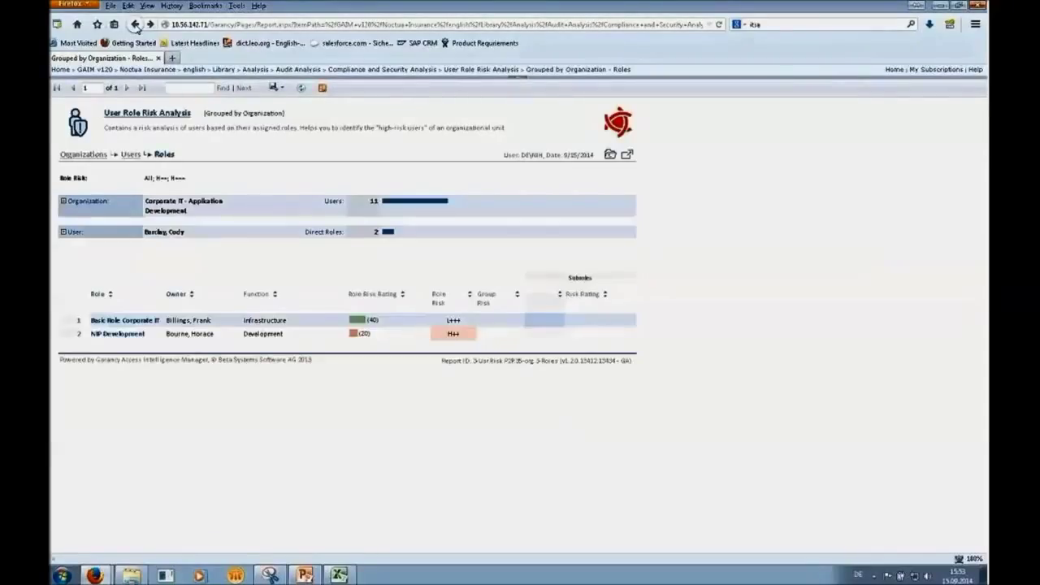
pyautogui.click(135, 24)
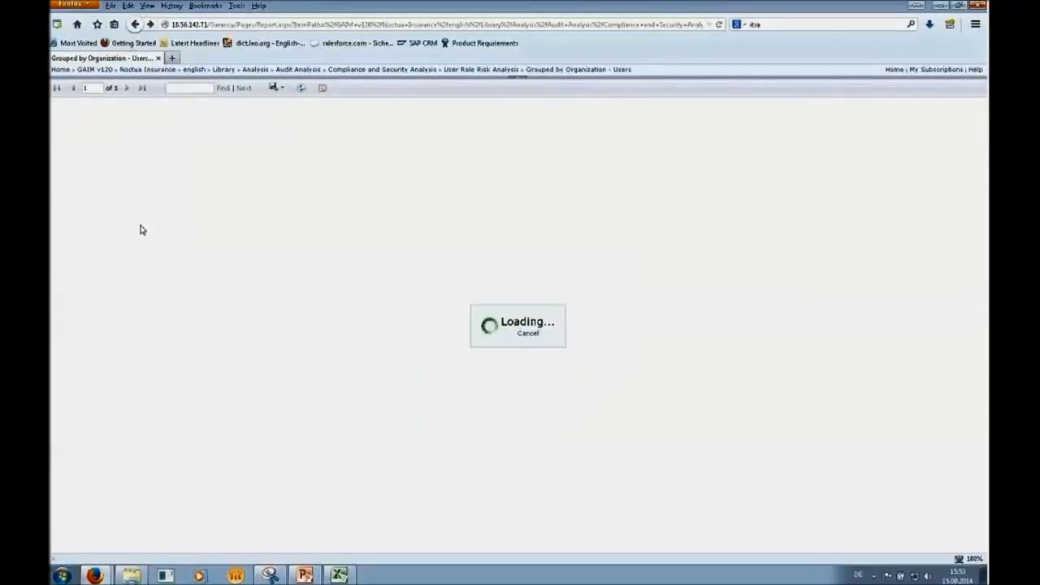
pyautogui.click(136, 24)
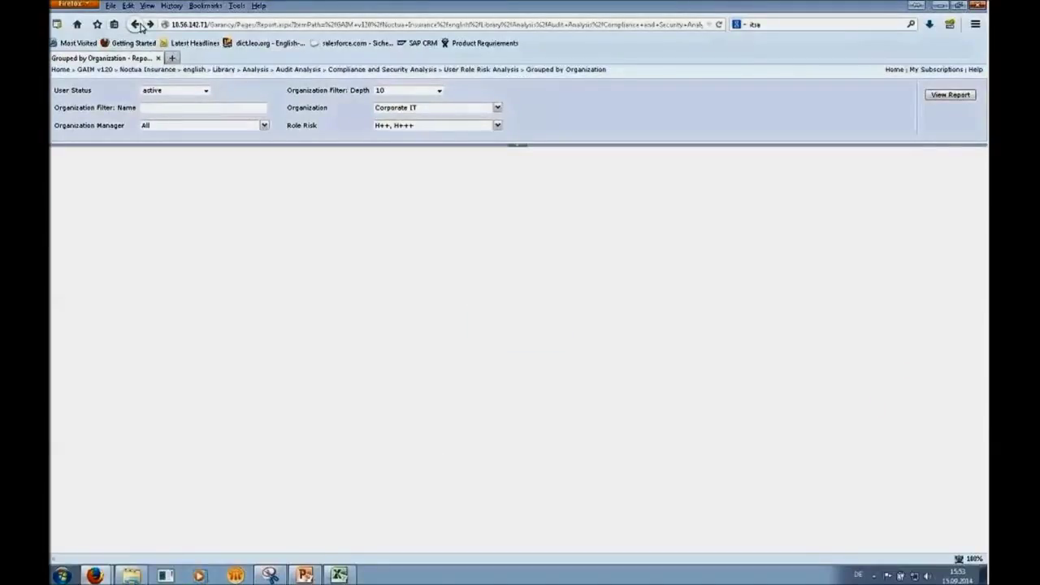
pyautogui.click(136, 25)
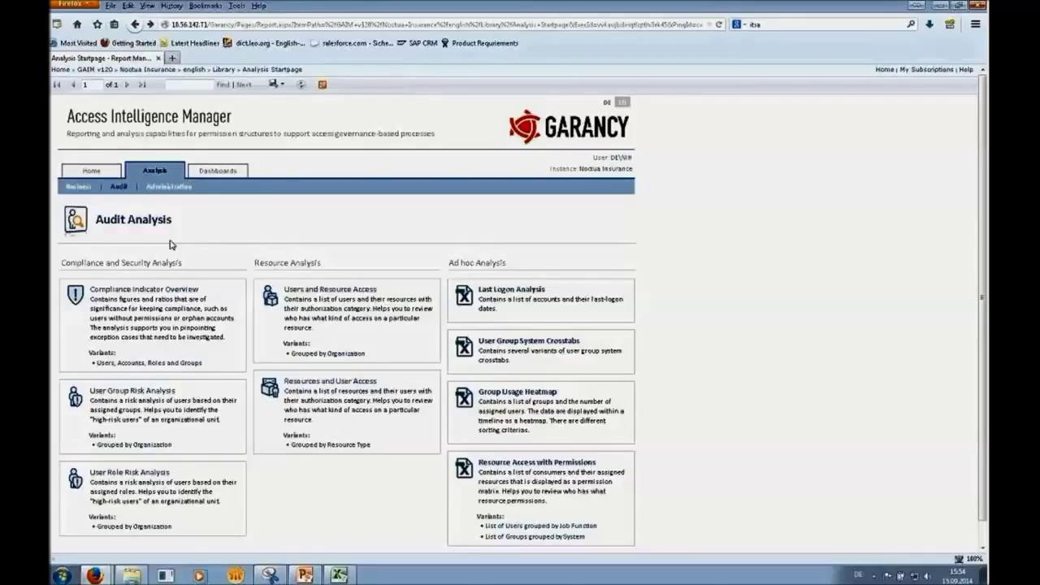
# Open the User Indicator report in Business Analysis and filter it to the Corporate IT organization.
pyautogui.click(79, 188)
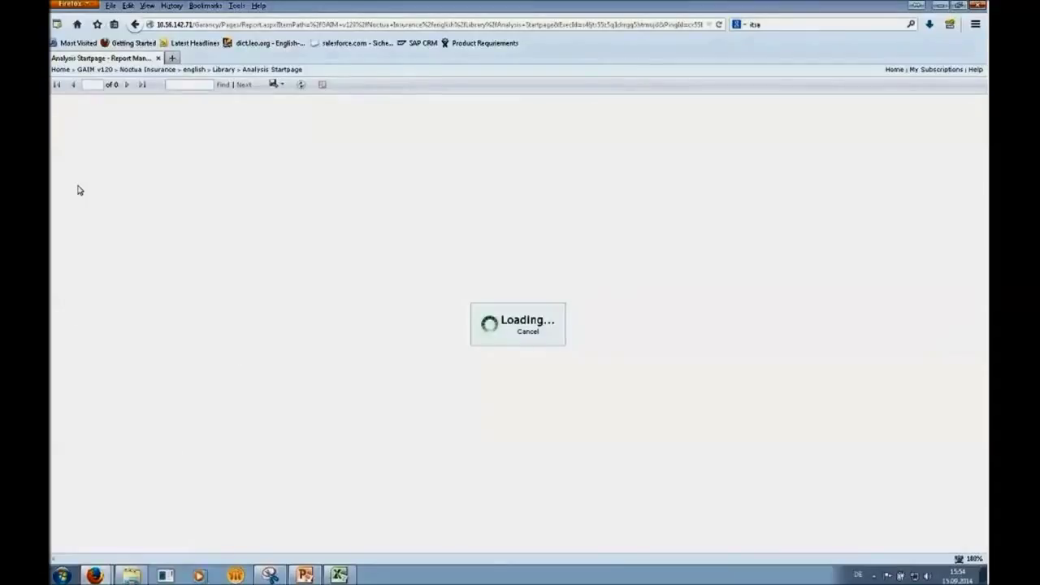
pyautogui.click(103, 292)
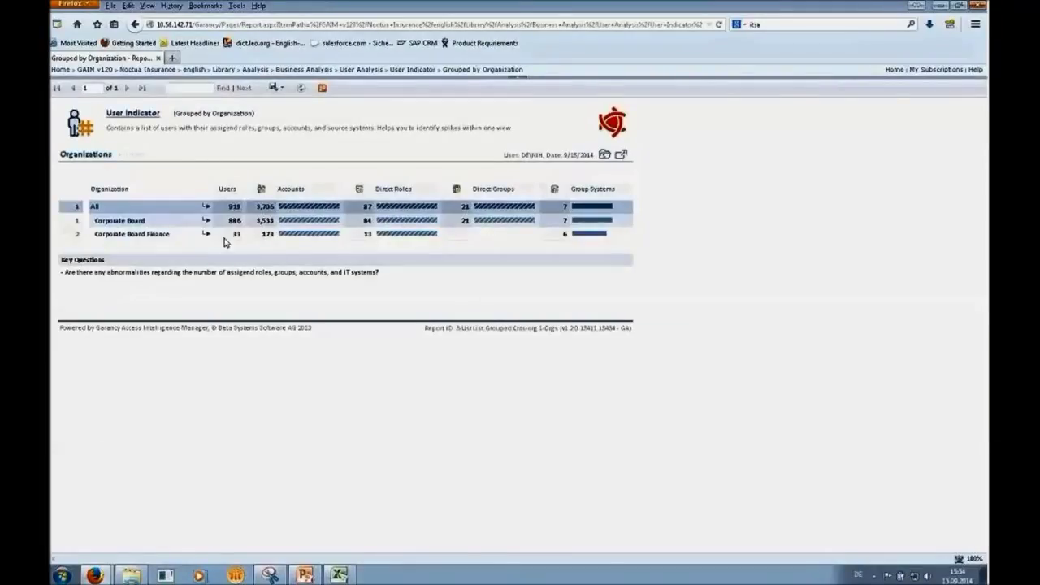
pyautogui.click(521, 82)
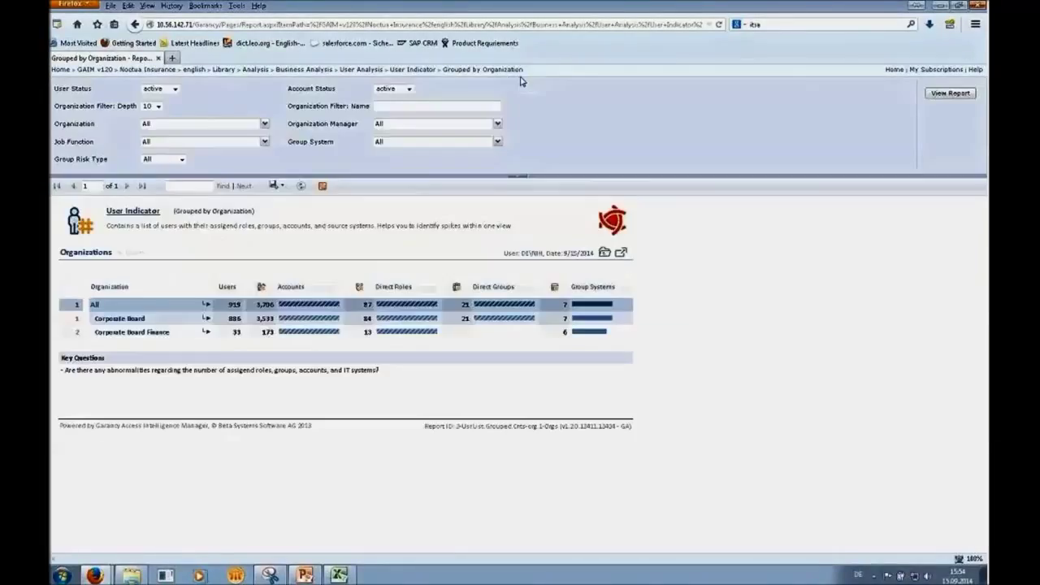
pyautogui.click(265, 125)
pyautogui.scroll(-5, 255, 198)
pyautogui.scroll(5, 252, 140)
pyautogui.scroll(-3, 254, 166)
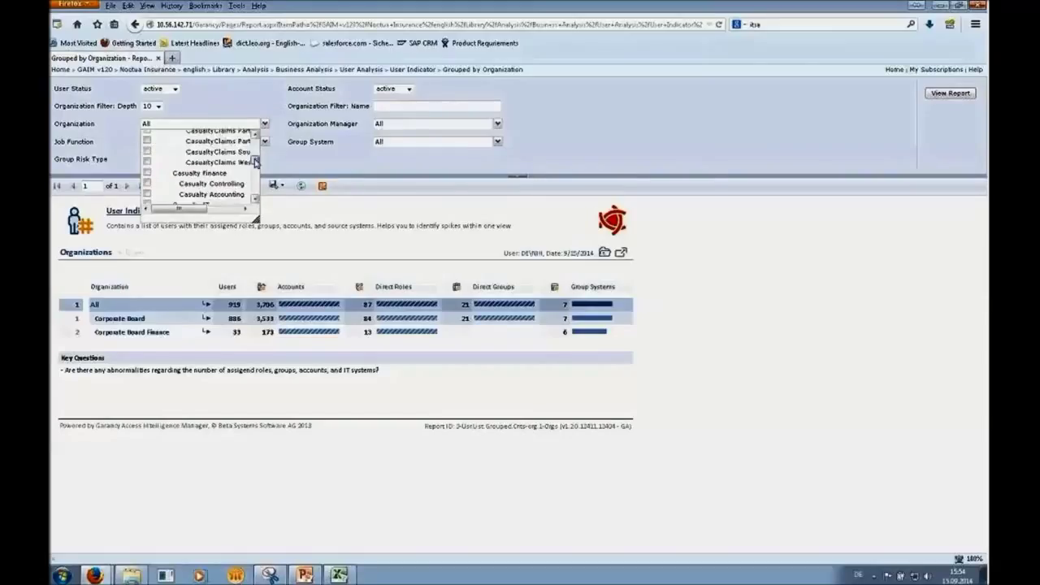
pyautogui.scroll(-4, 254, 166)
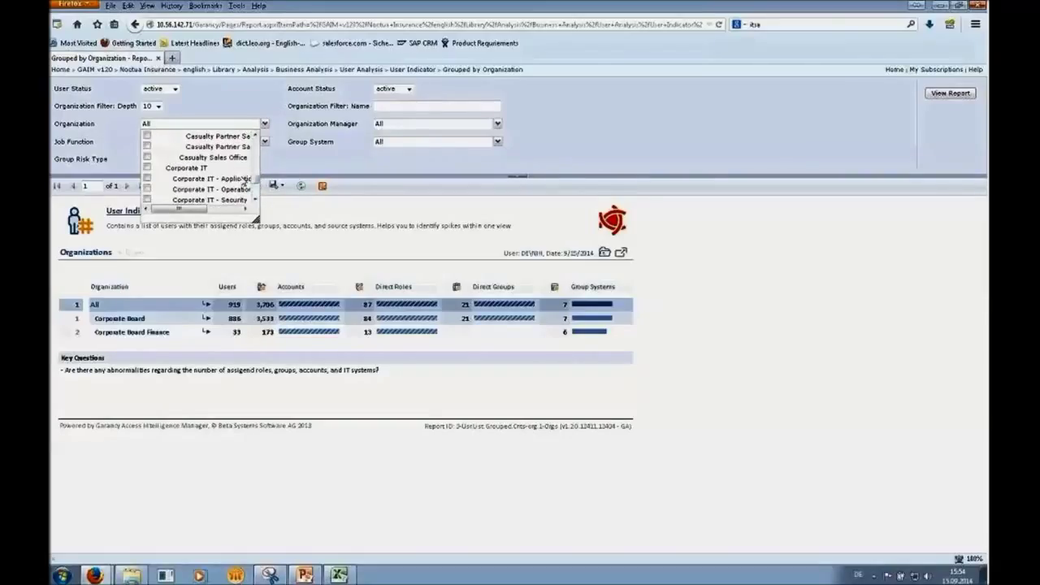
pyautogui.click(147, 169)
pyautogui.click(336, 163)
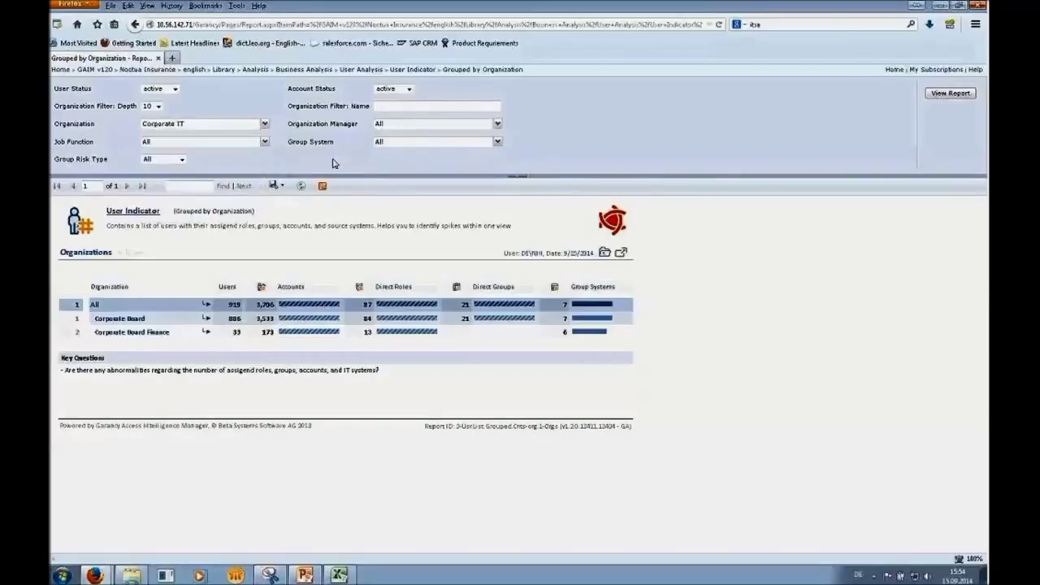
pyautogui.click(949, 94)
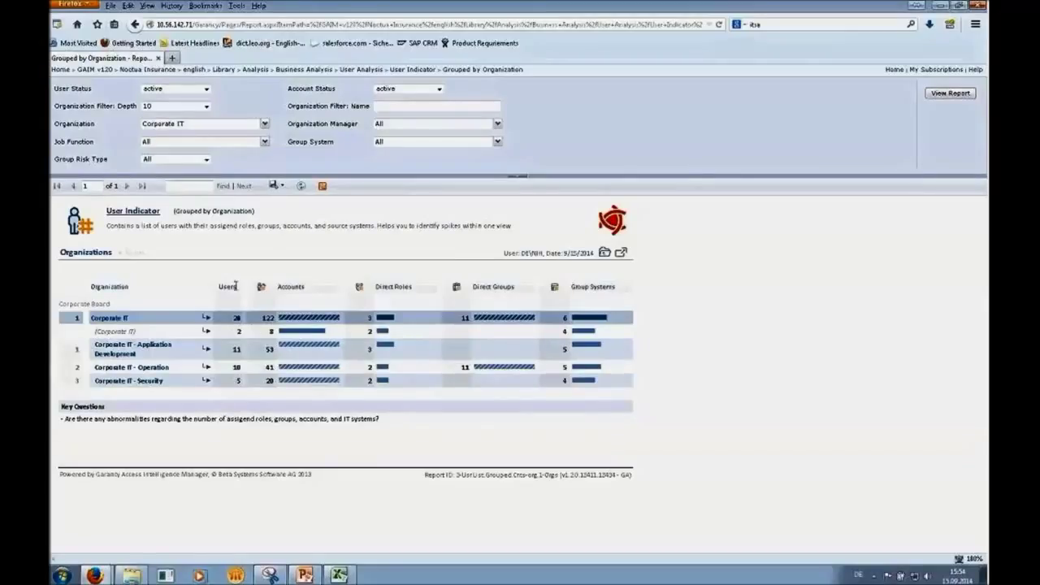
# Hide the report filters, list Corporate IT's direct groups, and return to the User Indicator report.
pyautogui.click(523, 175)
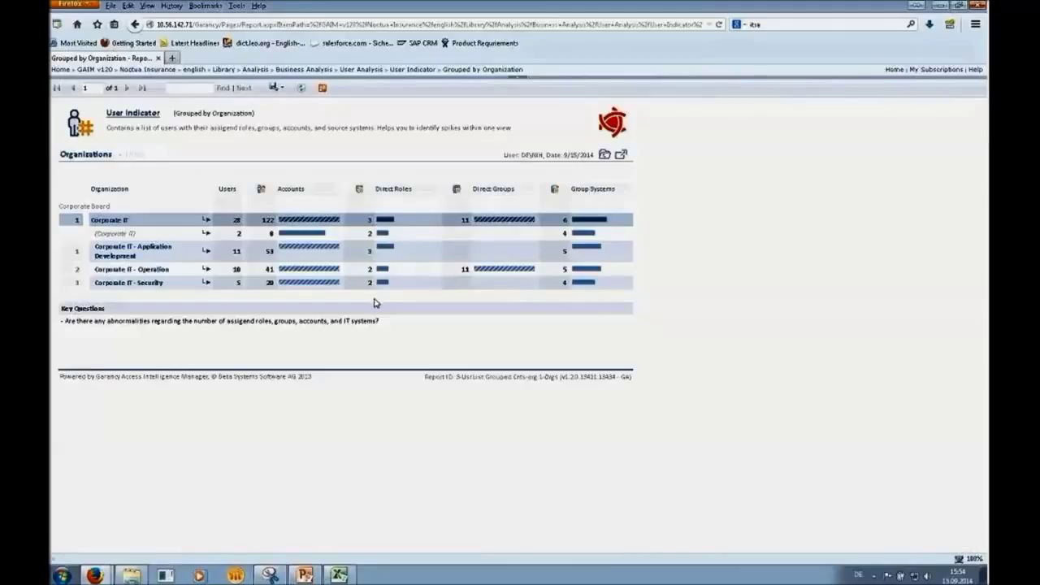
pyautogui.click(464, 224)
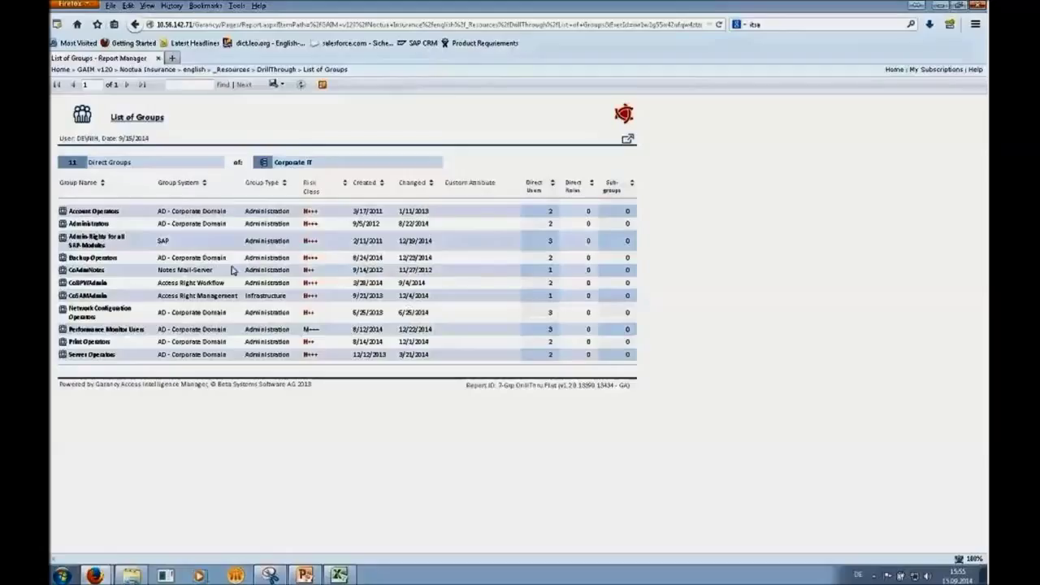
pyautogui.click(135, 24)
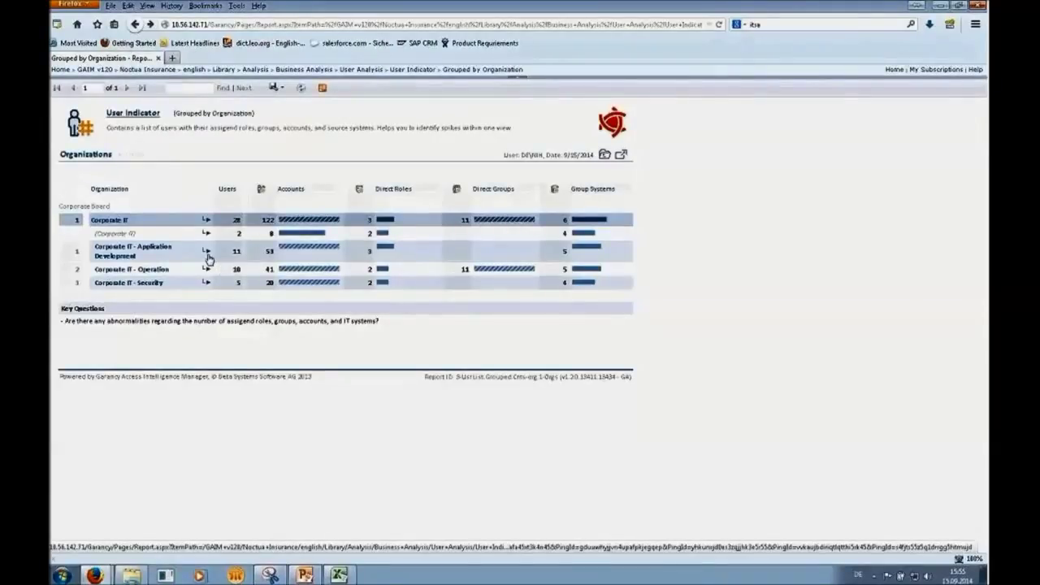
# View the users assigned directly to the Corporate IT unit and return to the Business Analysis page.
pyautogui.click(206, 236)
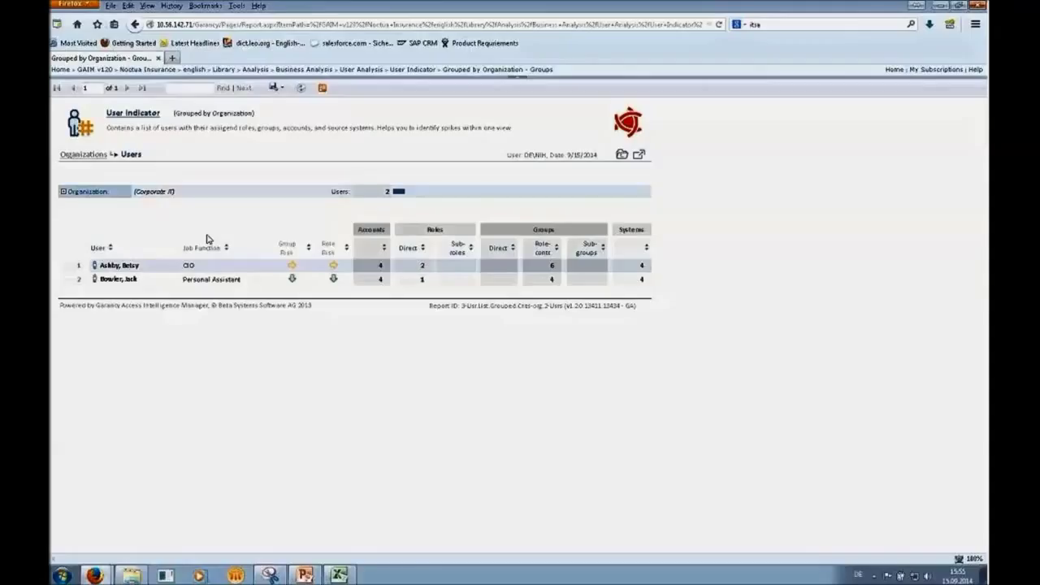
pyautogui.click(135, 25)
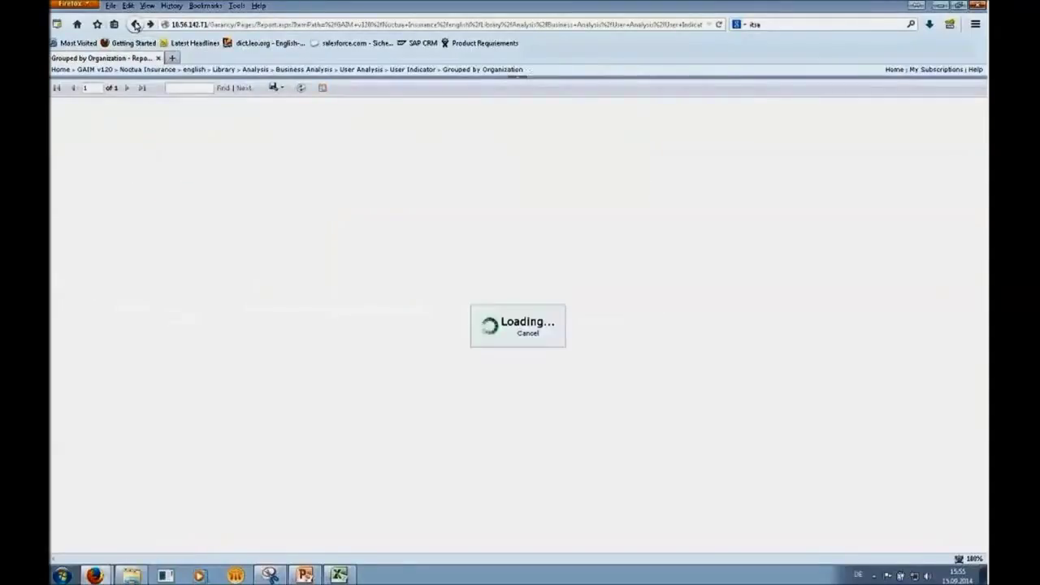
pyautogui.click(135, 24)
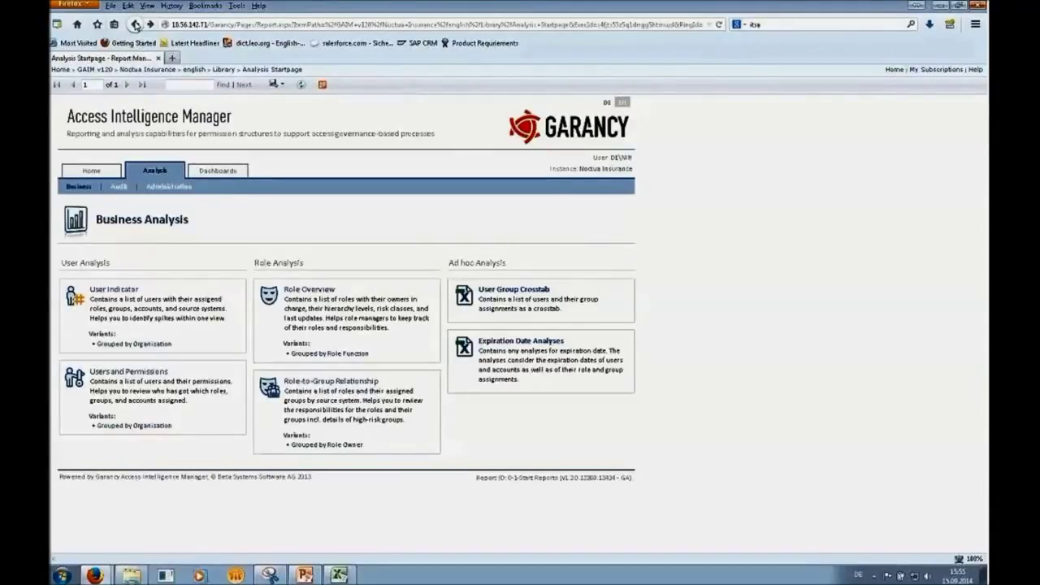
# Open the Role Changes dashboard and examine its charts down to the high-risk group assignments of the last 10 weeks.
pyautogui.click(216, 174)
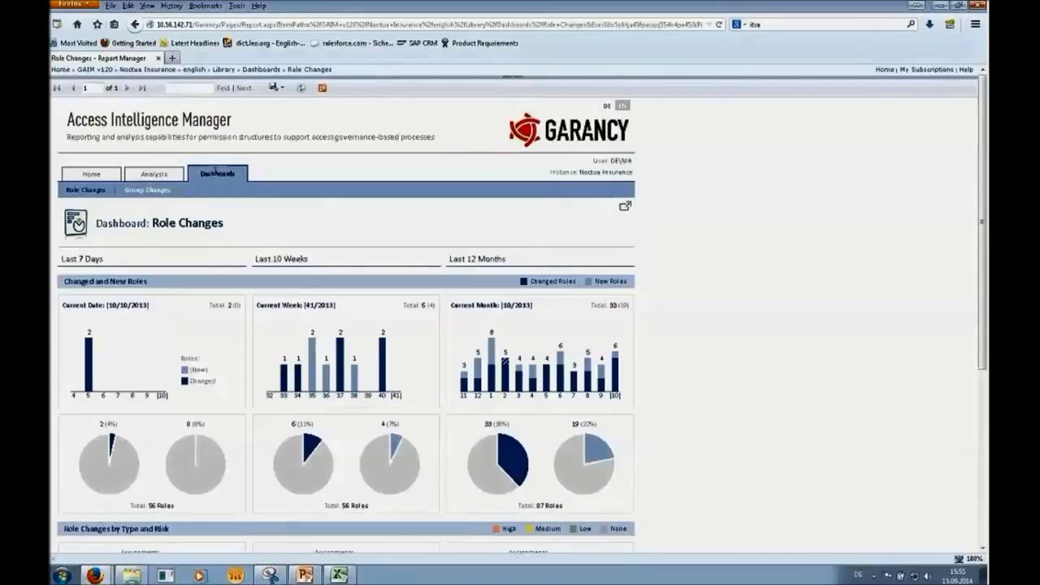
pyautogui.scroll(-1, 115, 349)
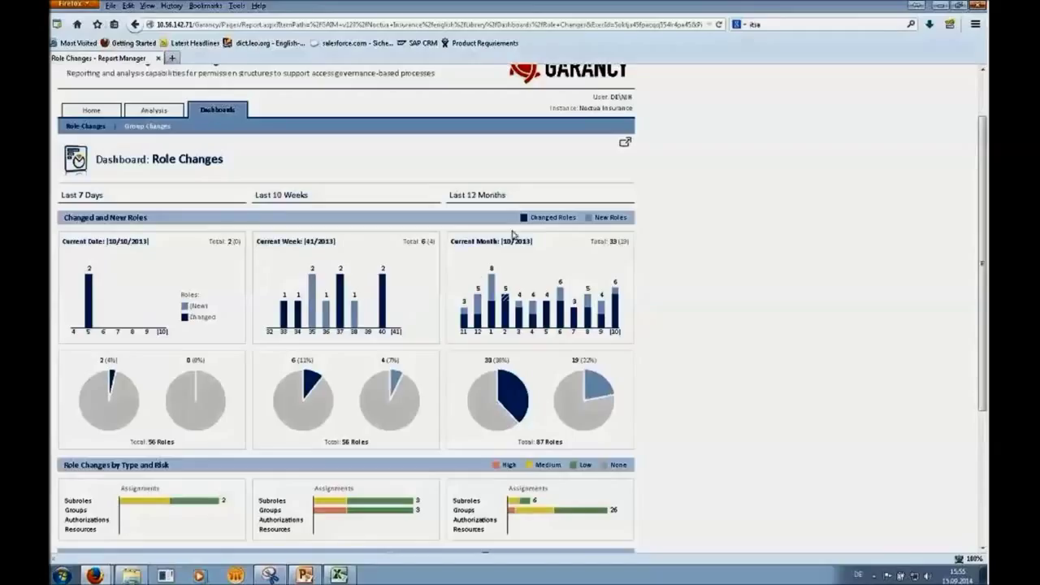
pyautogui.scroll(-1, 494, 292)
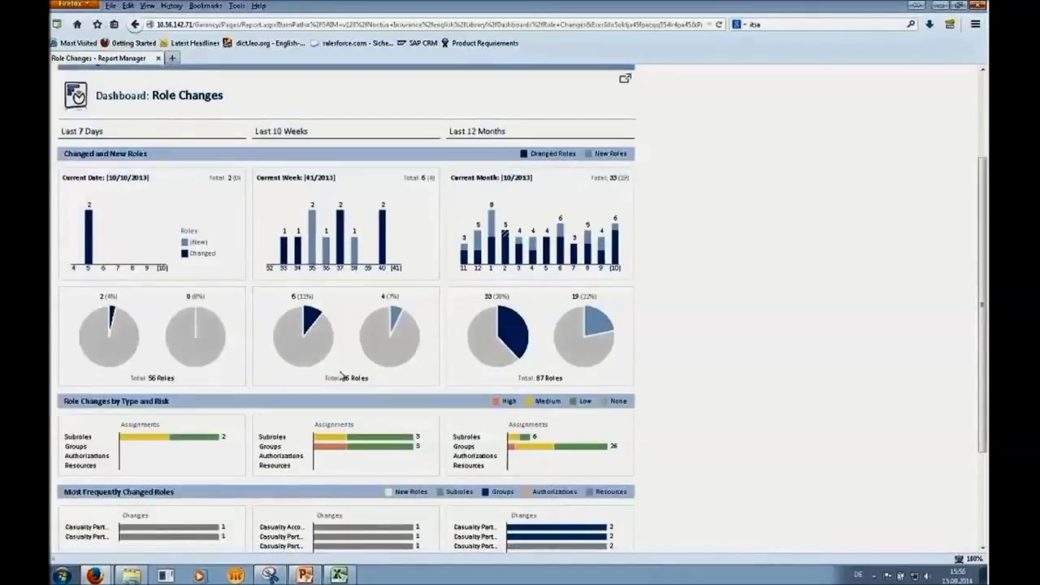
pyautogui.scroll(-1, 203, 386)
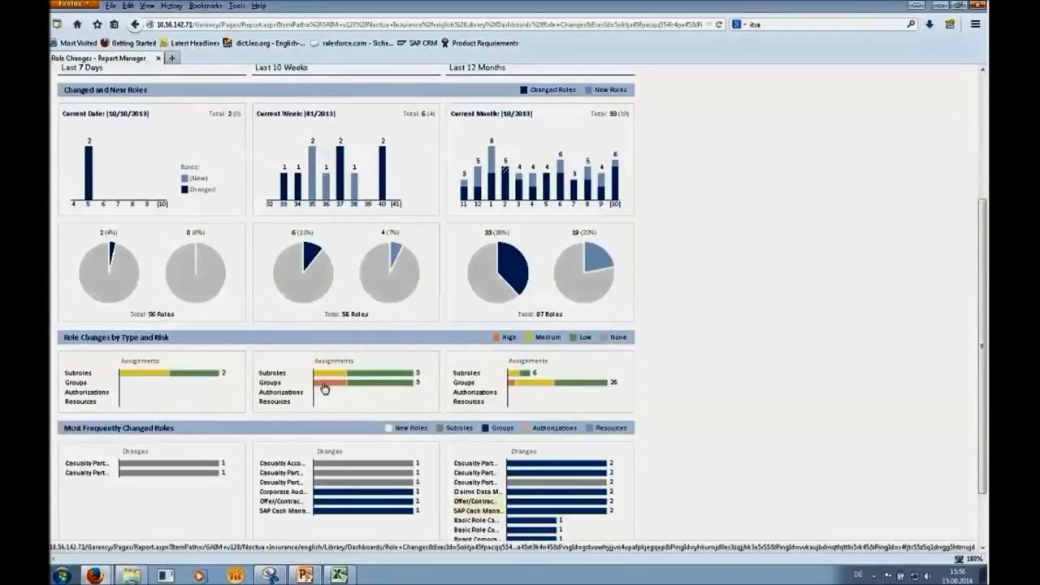
pyautogui.moveTo(325, 389)
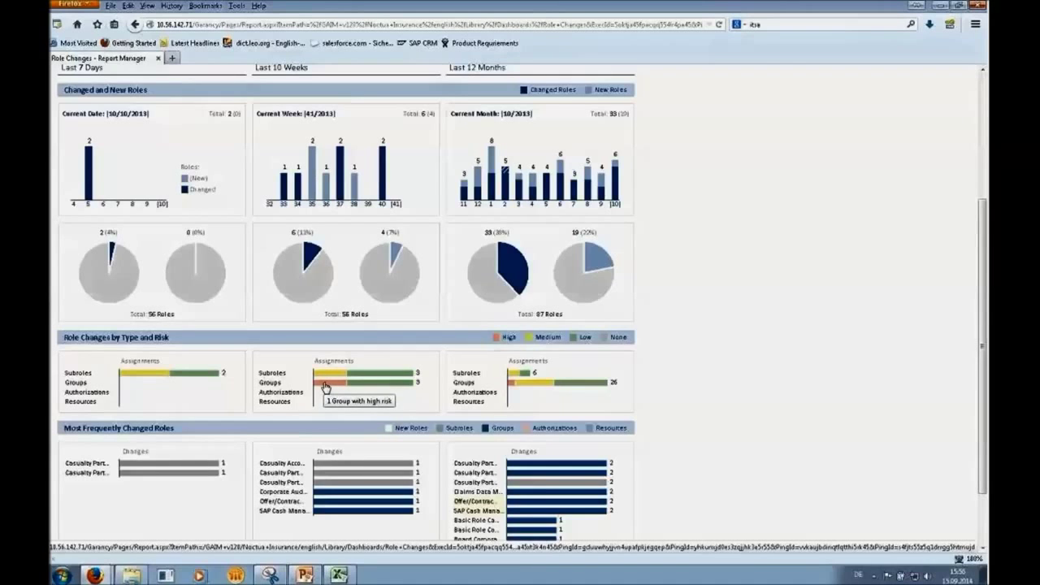
# Examine the Role Changes dashboard's most frequently changed roles and its links to further details, and return to the overview charts.
pyautogui.scroll(-3, 345, 402)
pyautogui.scroll(5, 343, 404)
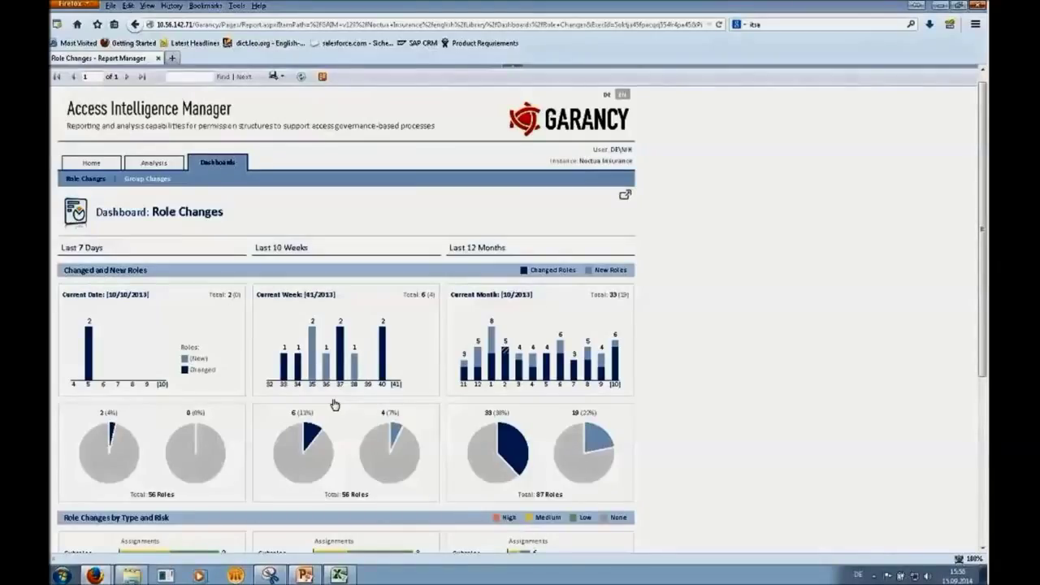
pyautogui.scroll(-5, 342, 411)
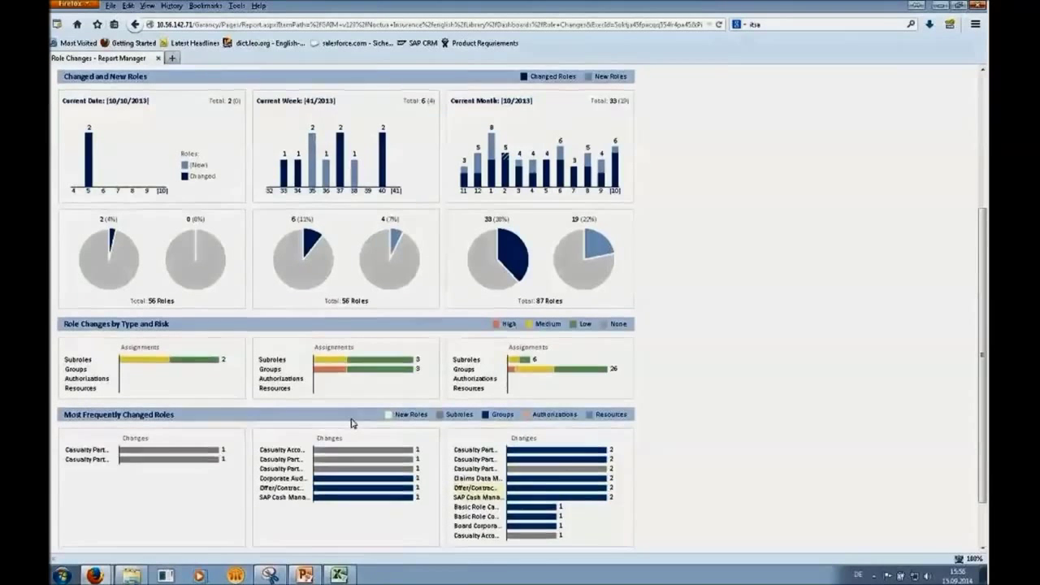
pyautogui.scroll(-2, 356, 435)
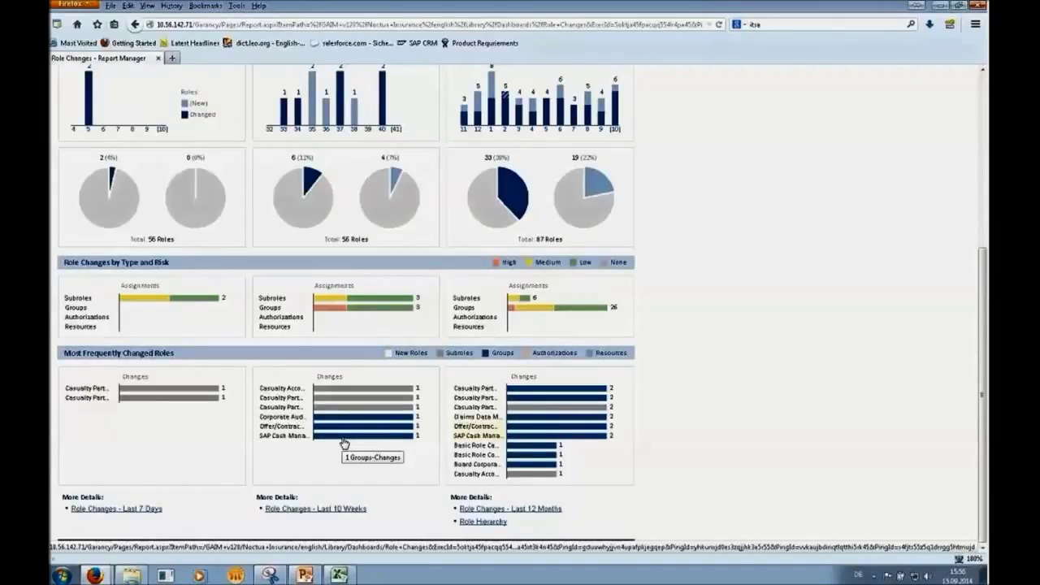
pyautogui.scroll(5, 345, 443)
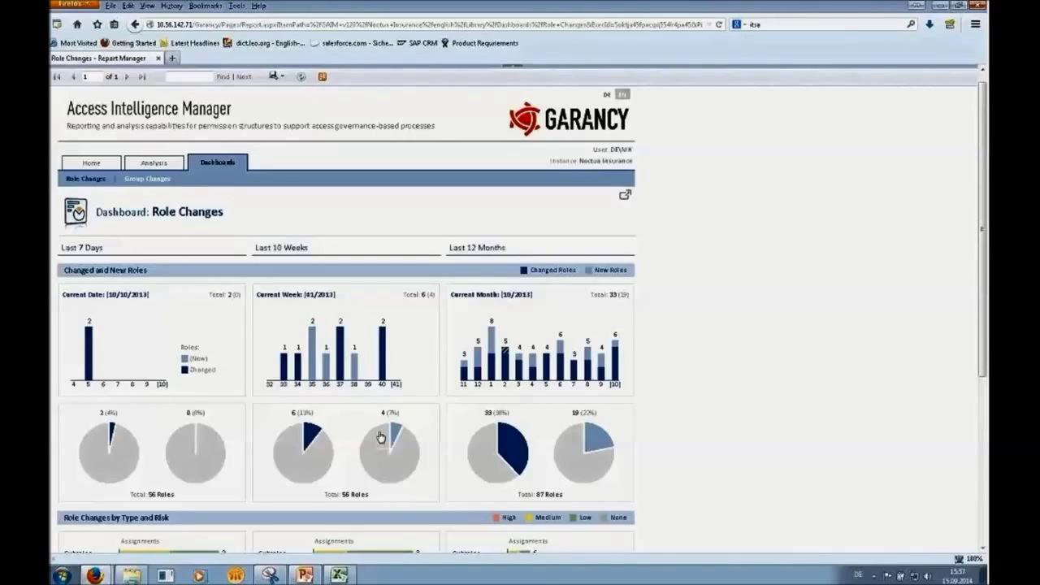
# Switch to the Excel workbook, widen the PivotTable field list, and add the Accounts measure as the table's values.
pyautogui.click(339, 576)
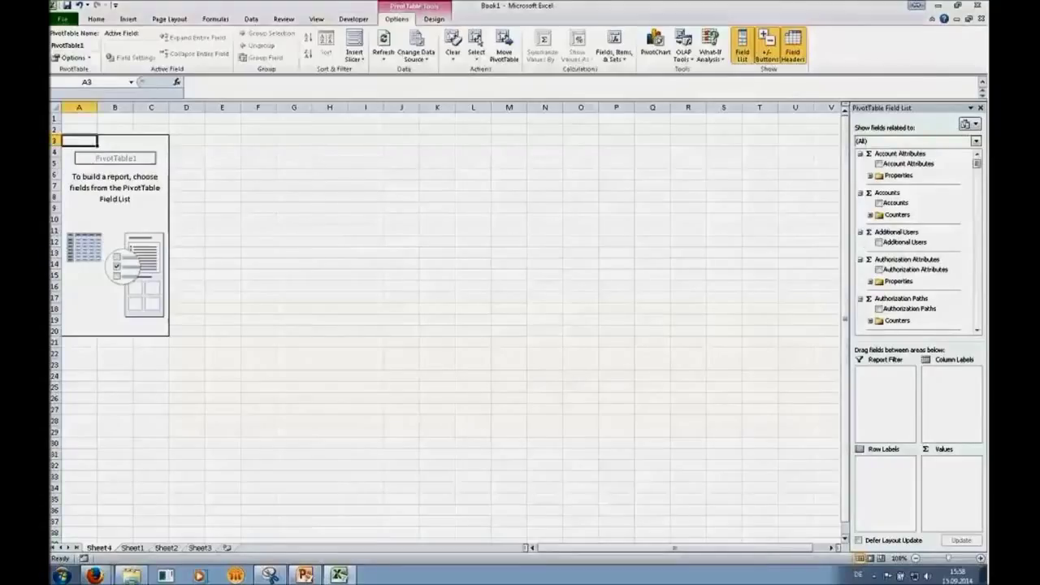
pyautogui.moveTo(847, 277); pyautogui.dragTo(797, 277)
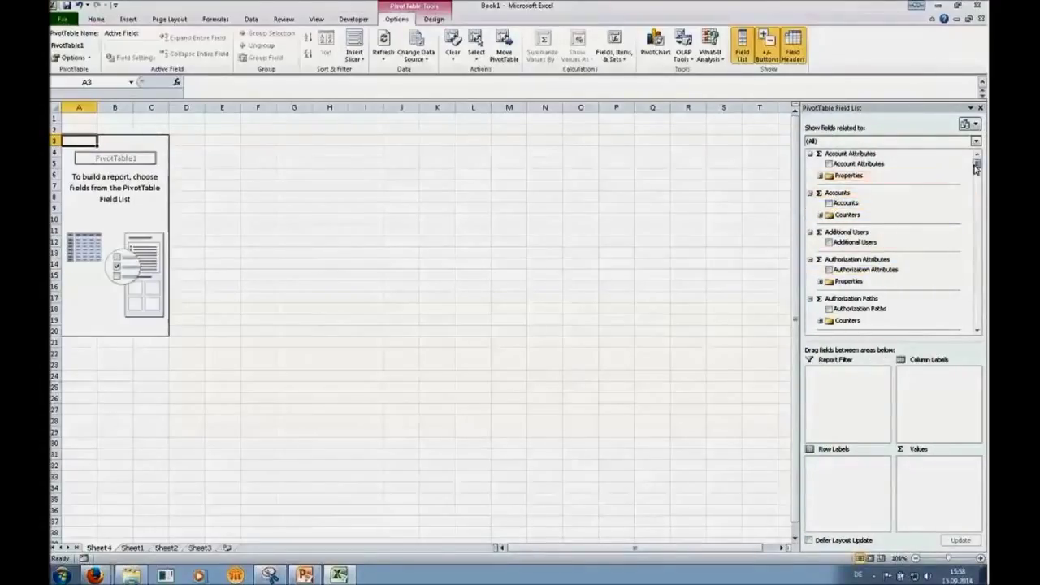
pyautogui.moveTo(978, 163); pyautogui.dragTo(979, 169)
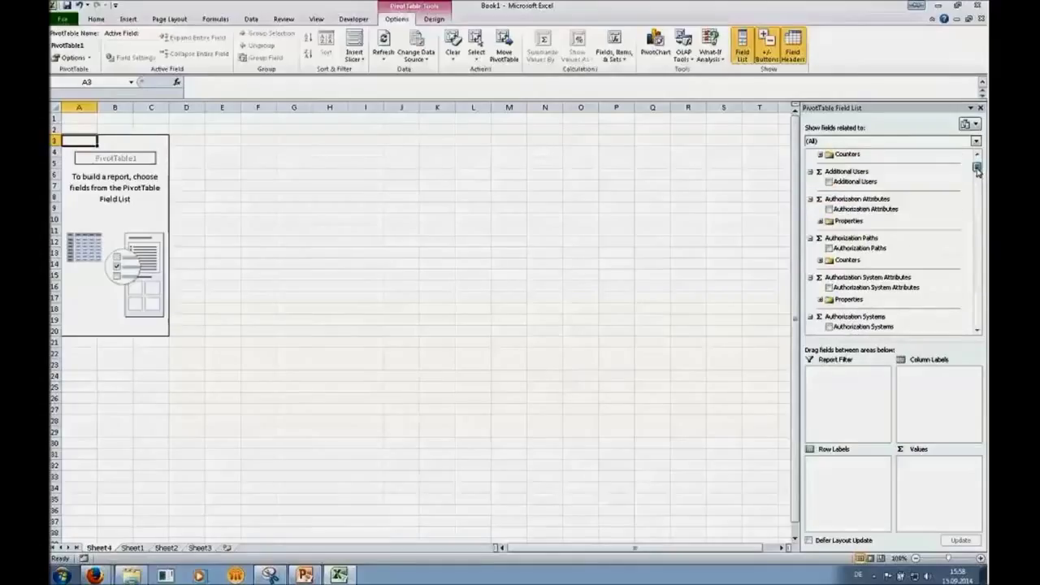
pyautogui.scroll(-1, 900, 269)
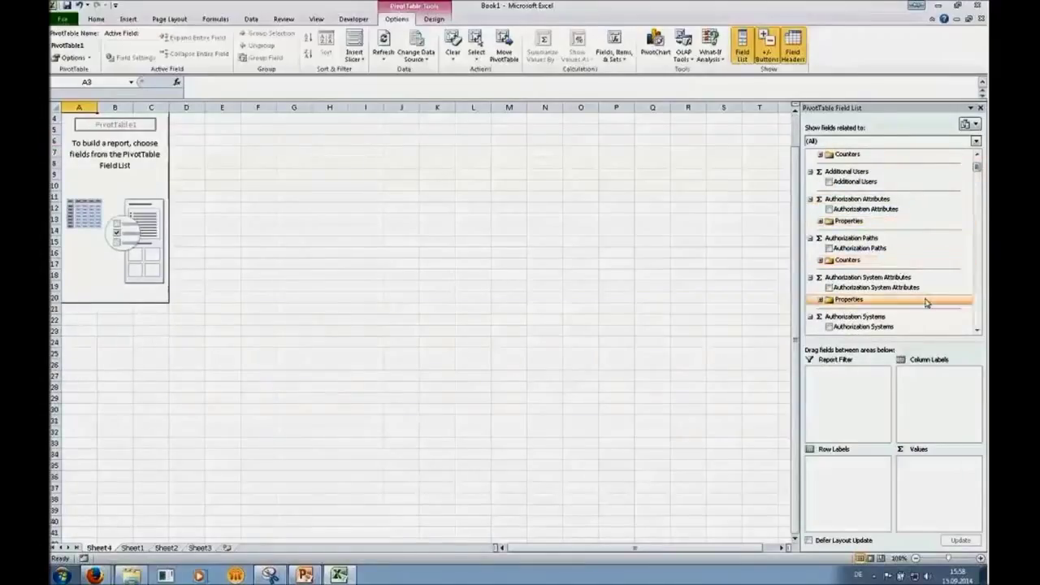
pyautogui.click(978, 332)
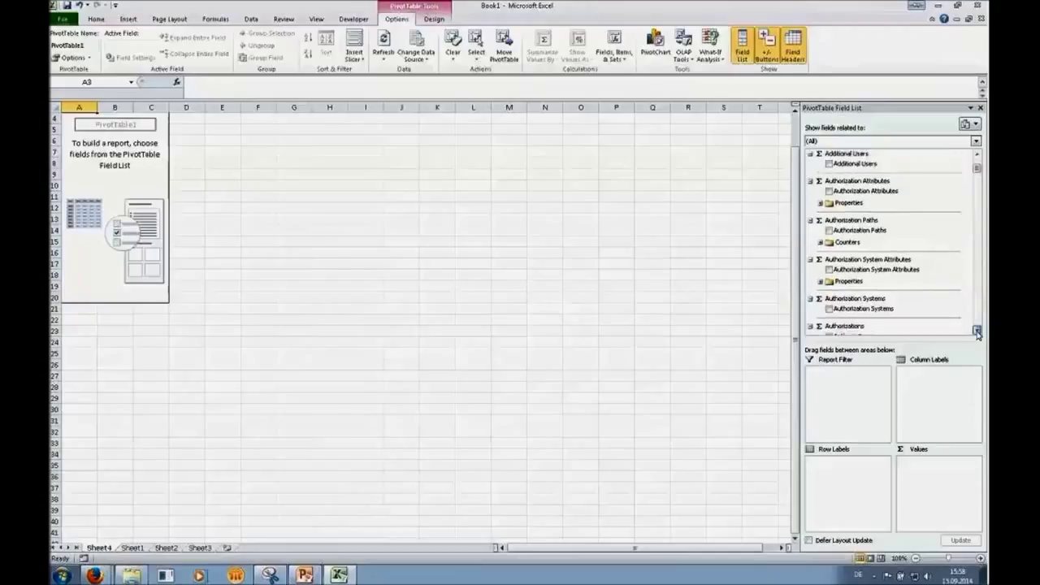
pyautogui.click(978, 333)
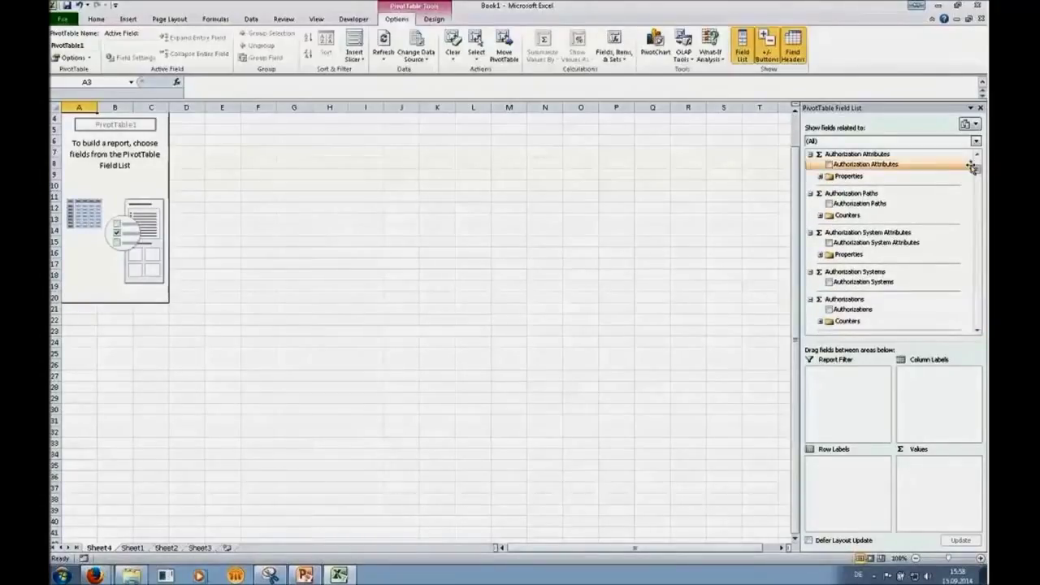
pyautogui.moveTo(977, 168); pyautogui.dragTo(978, 163)
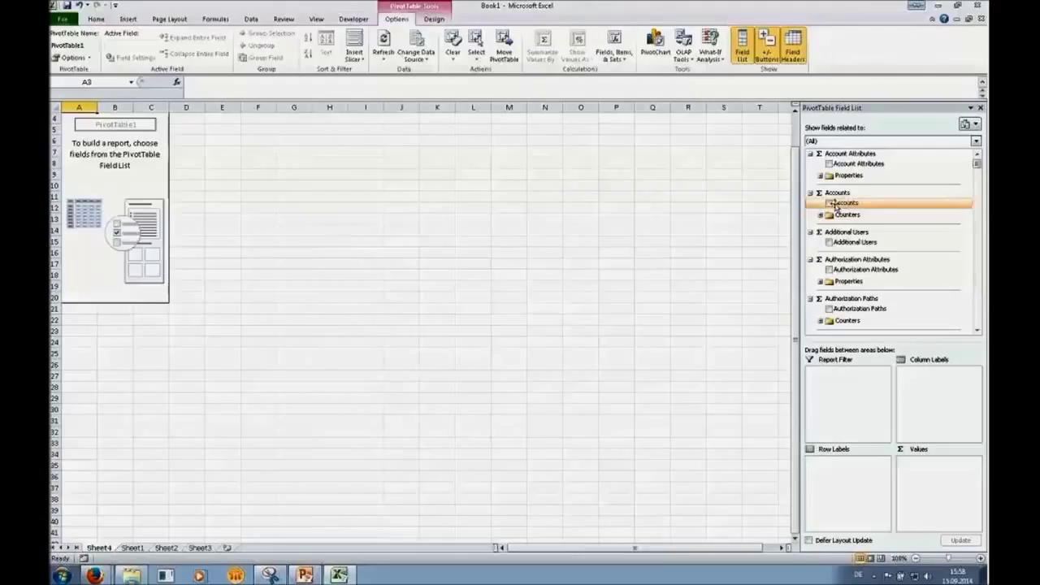
pyautogui.click(829, 203)
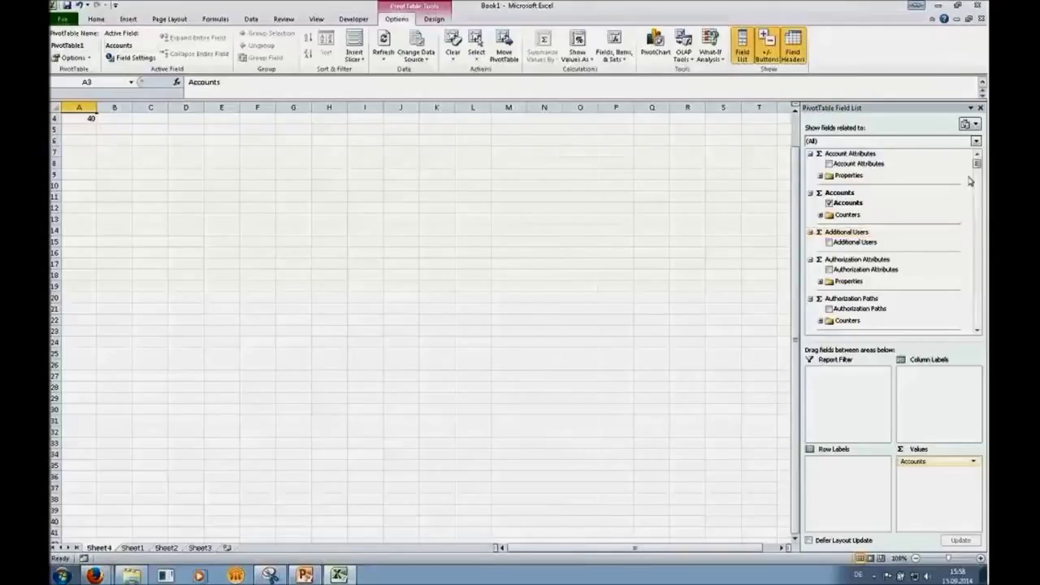
pyautogui.moveTo(977, 167); pyautogui.dragTo(980, 227)
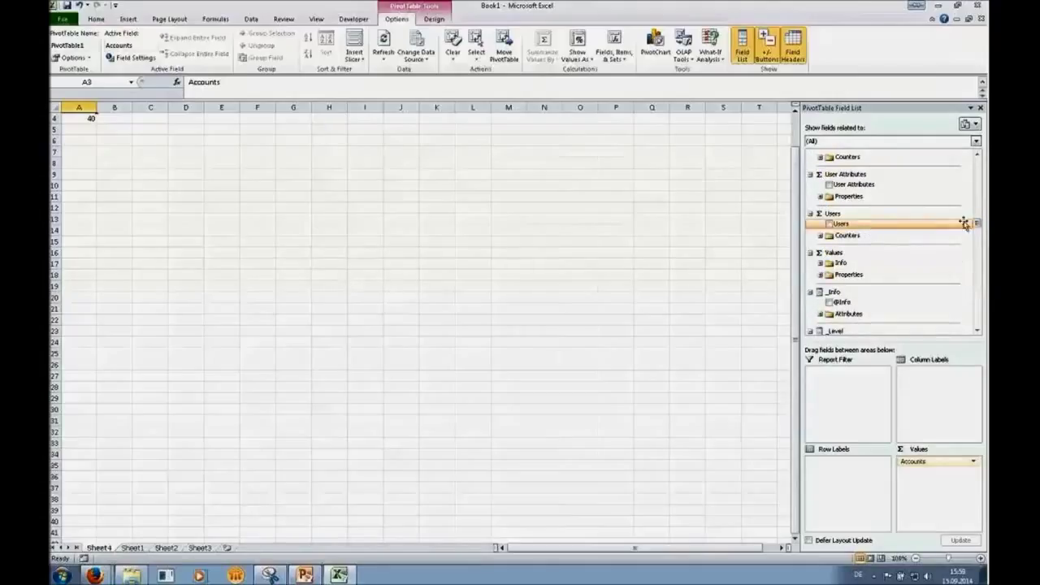
pyautogui.moveTo(980, 228); pyautogui.dragTo(977, 324)
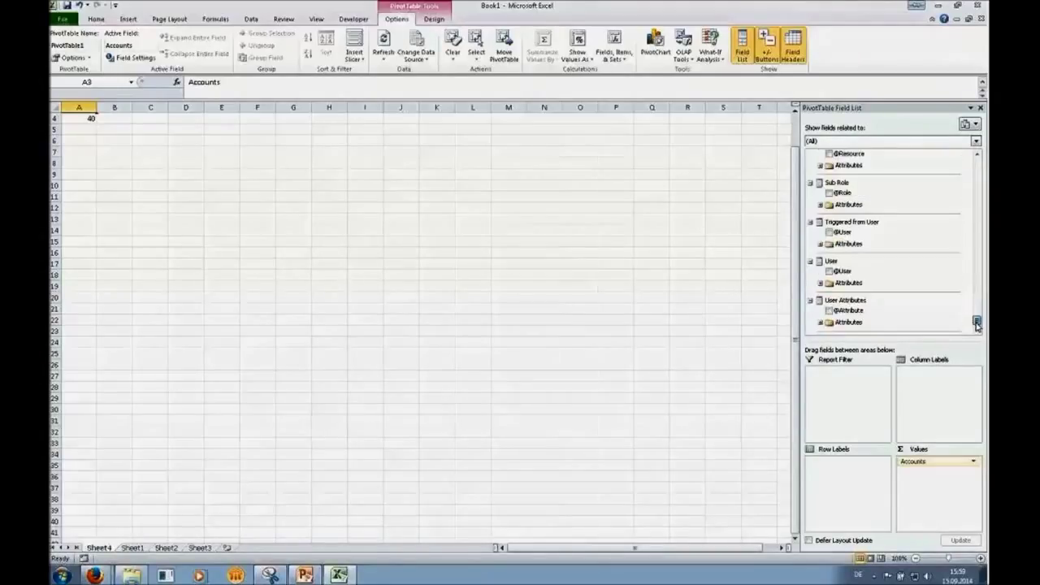
pyautogui.click(829, 270)
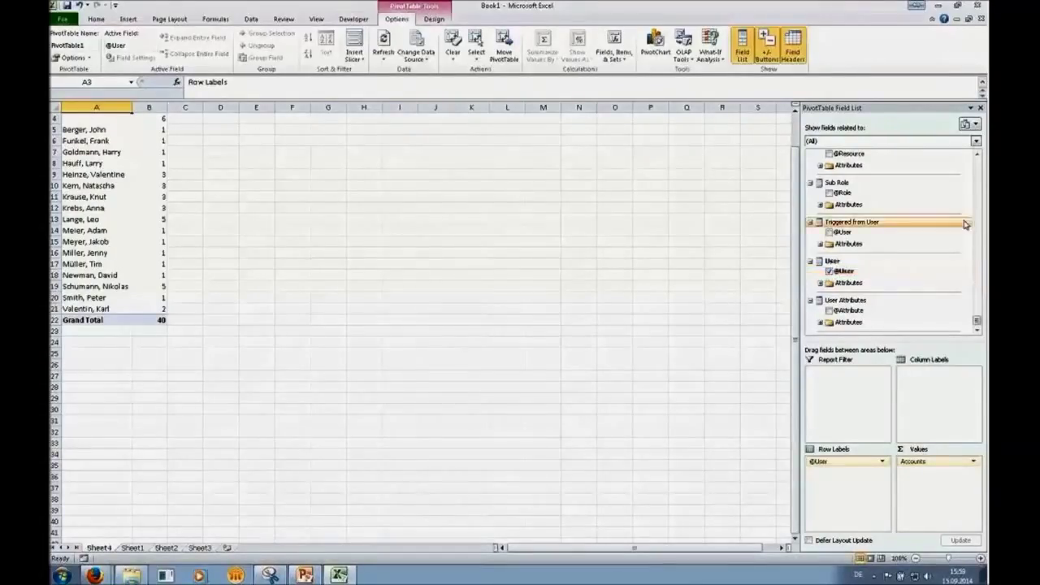
pyautogui.moveTo(976, 322); pyautogui.dragTo(977, 280)
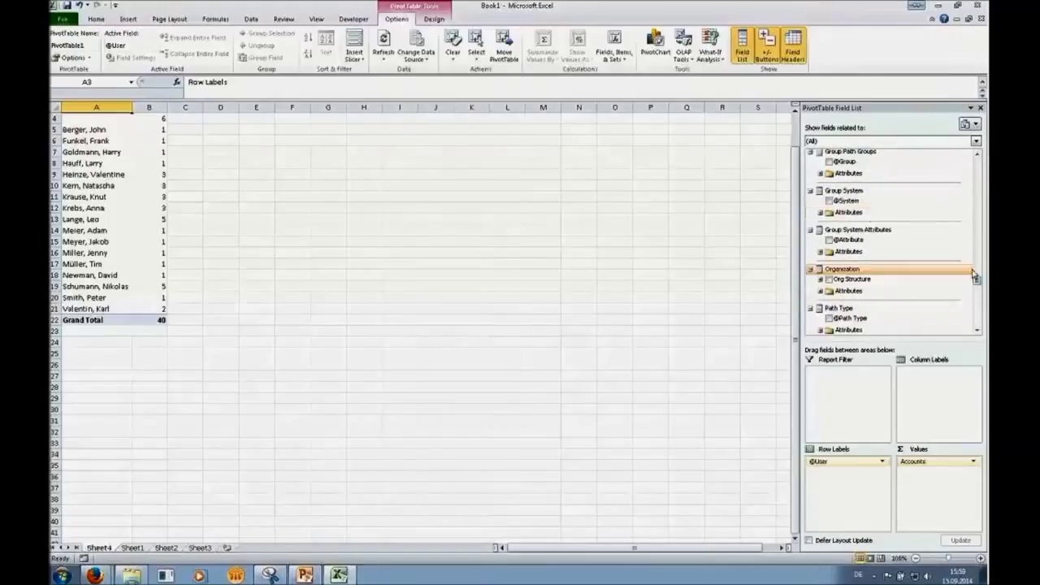
pyautogui.click(829, 201)
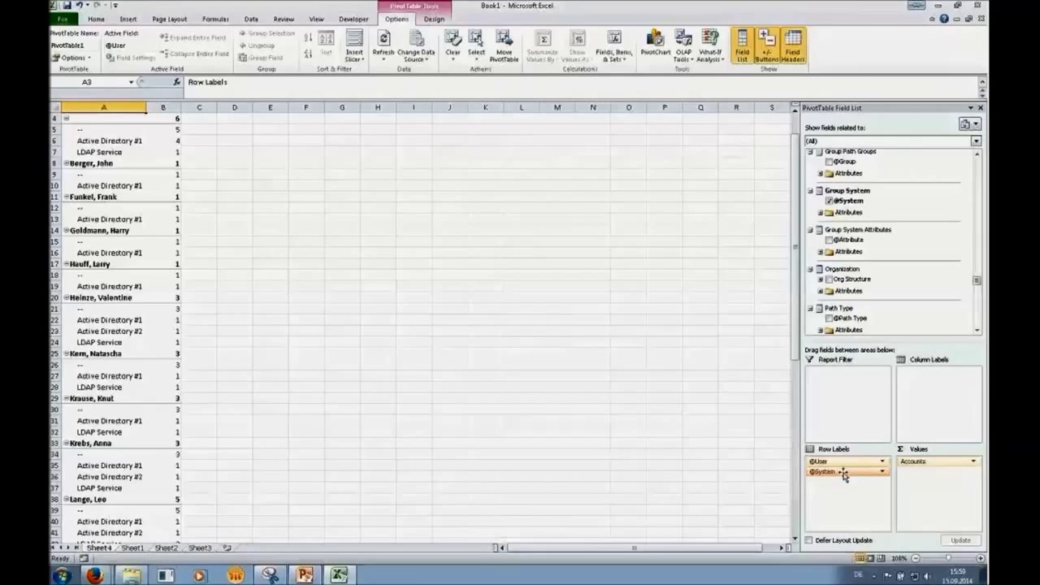
pyautogui.moveTo(844, 475); pyautogui.dragTo(941, 396)
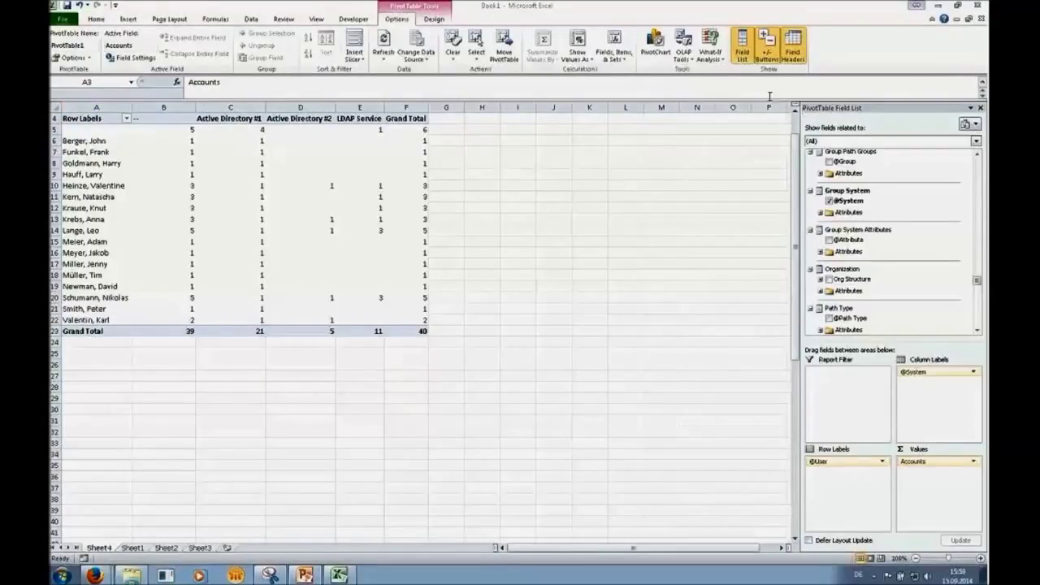
pyautogui.click(84, 140)
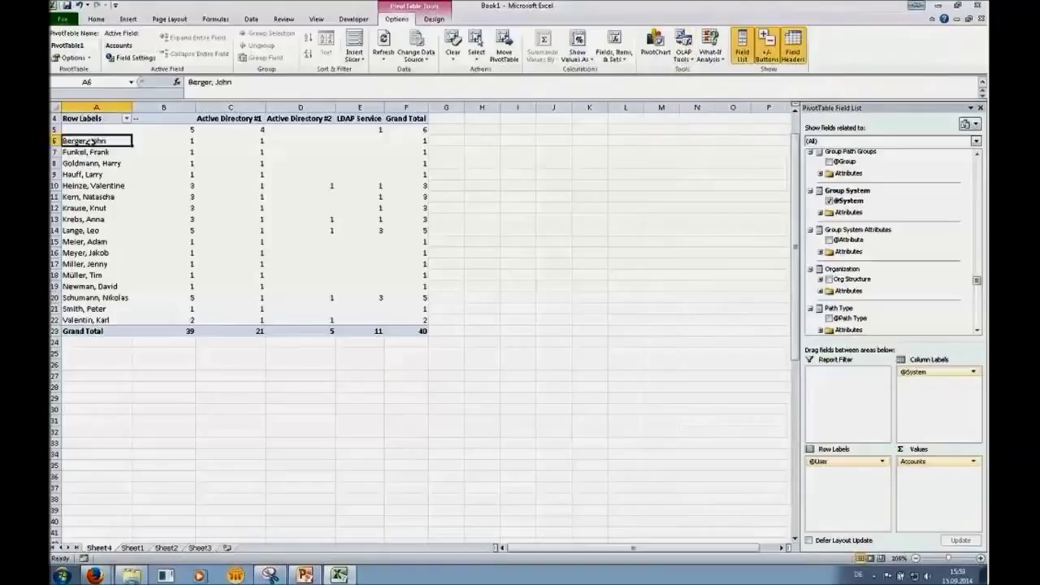
pyautogui.click(683, 50)
pyautogui.click(703, 70)
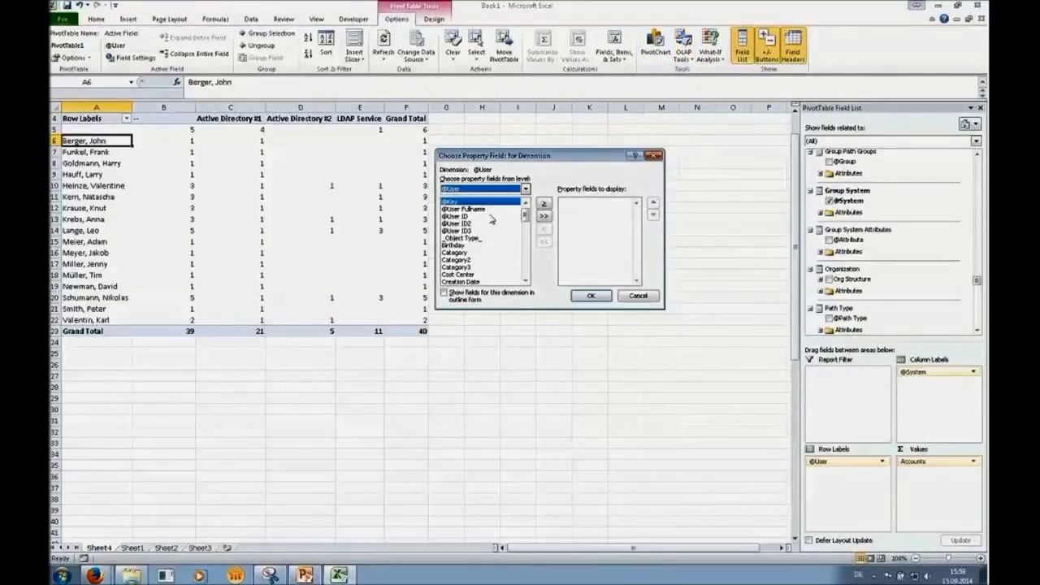
pyautogui.moveTo(524, 215); pyautogui.dragTo(528, 244)
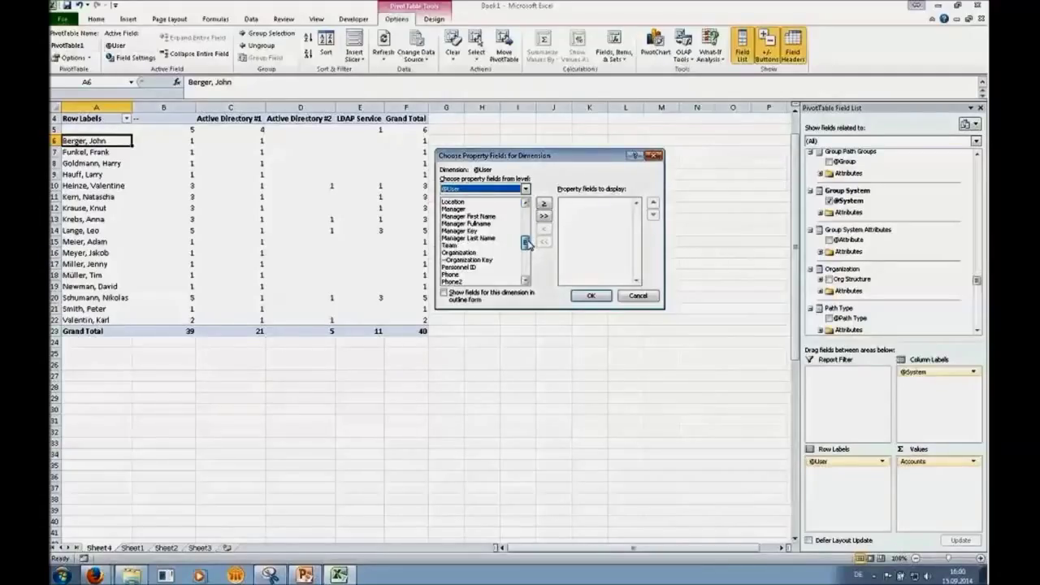
pyautogui.click(478, 252)
pyautogui.click(545, 204)
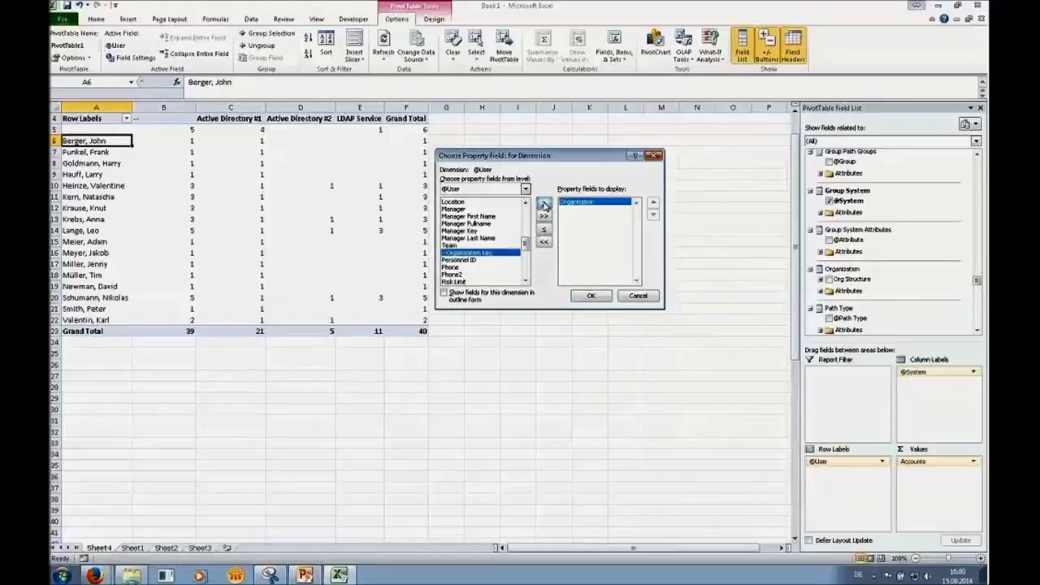
pyautogui.moveTo(527, 248); pyautogui.dragTo(521, 207)
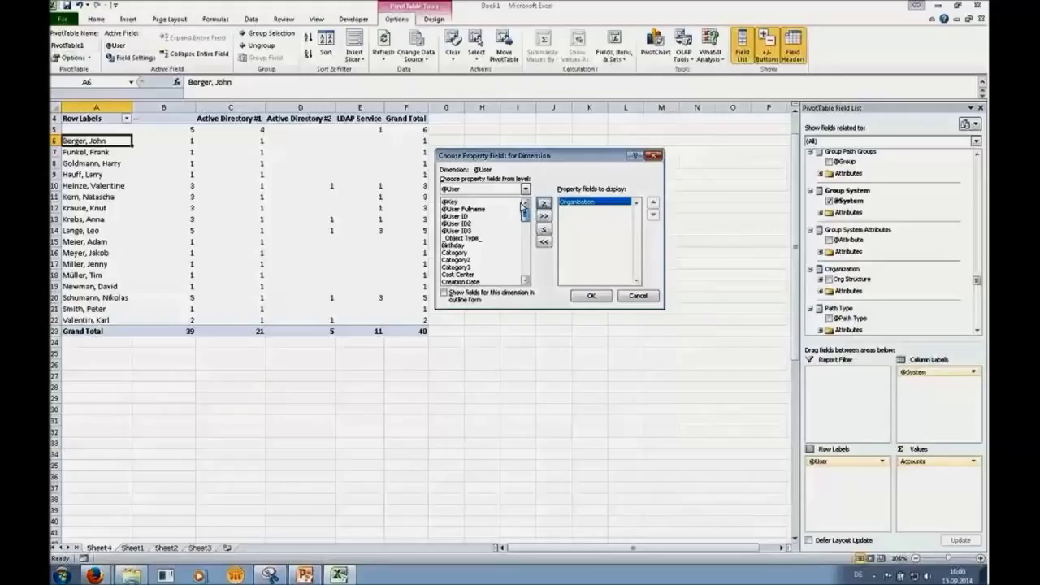
pyautogui.click(475, 216)
pyautogui.click(543, 203)
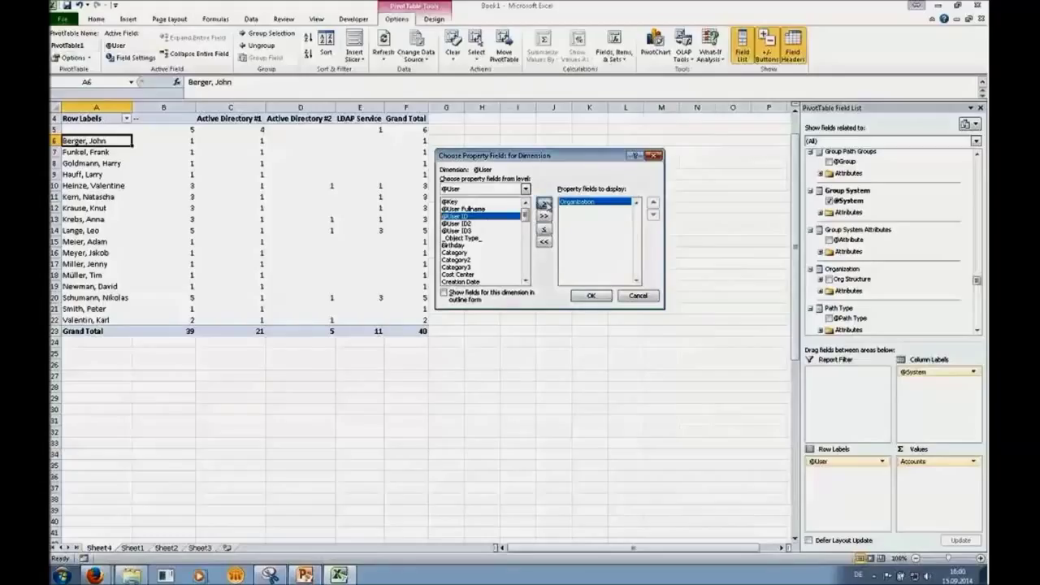
pyautogui.click(607, 298)
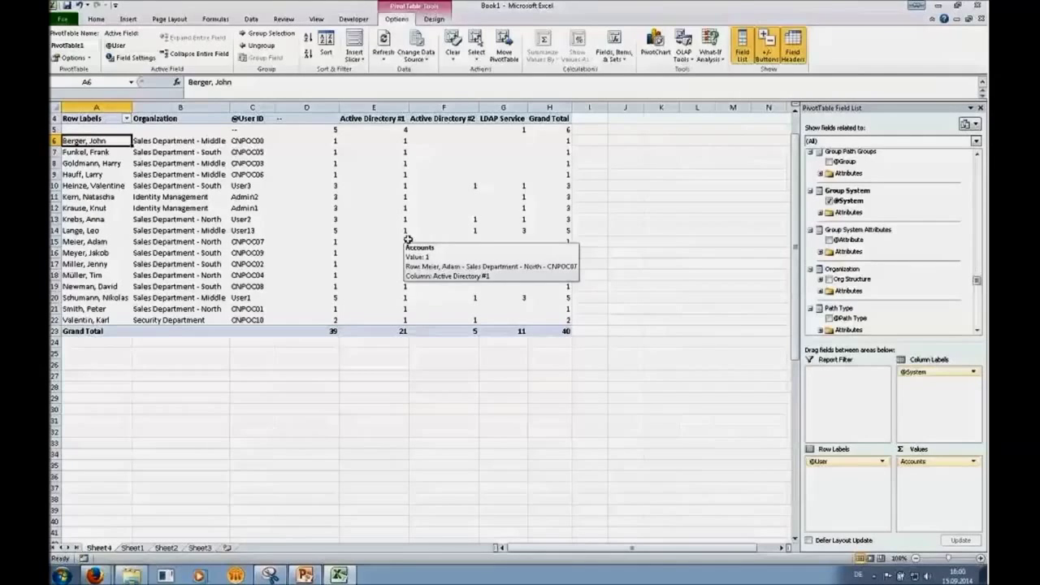
# Insert a slicer for the User dimension's Organization attribute and place it in the empty area beside the PivotTable.
pyautogui.click(355, 44)
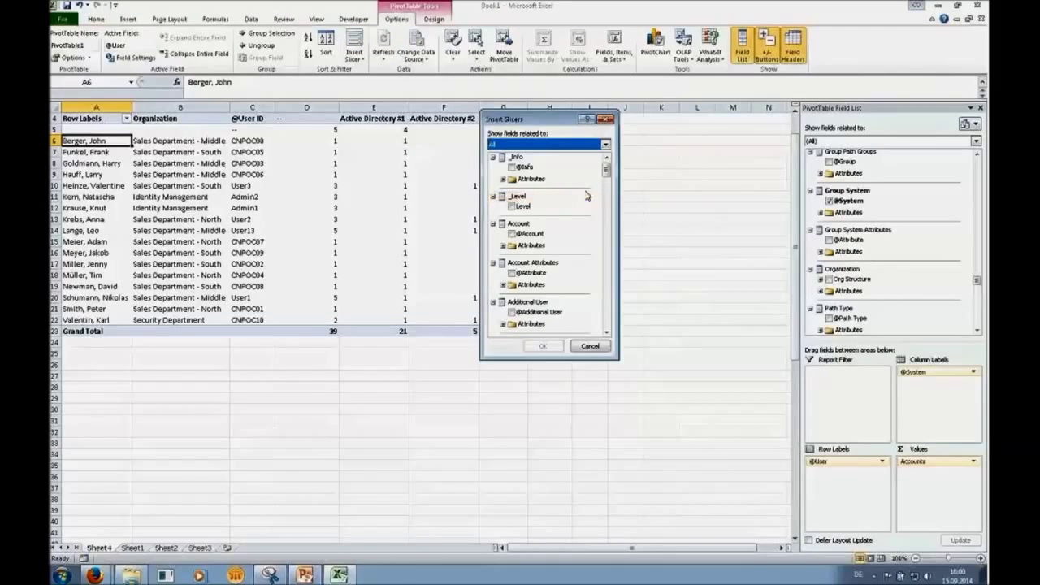
pyautogui.moveTo(605, 169); pyautogui.dragTo(596, 325)
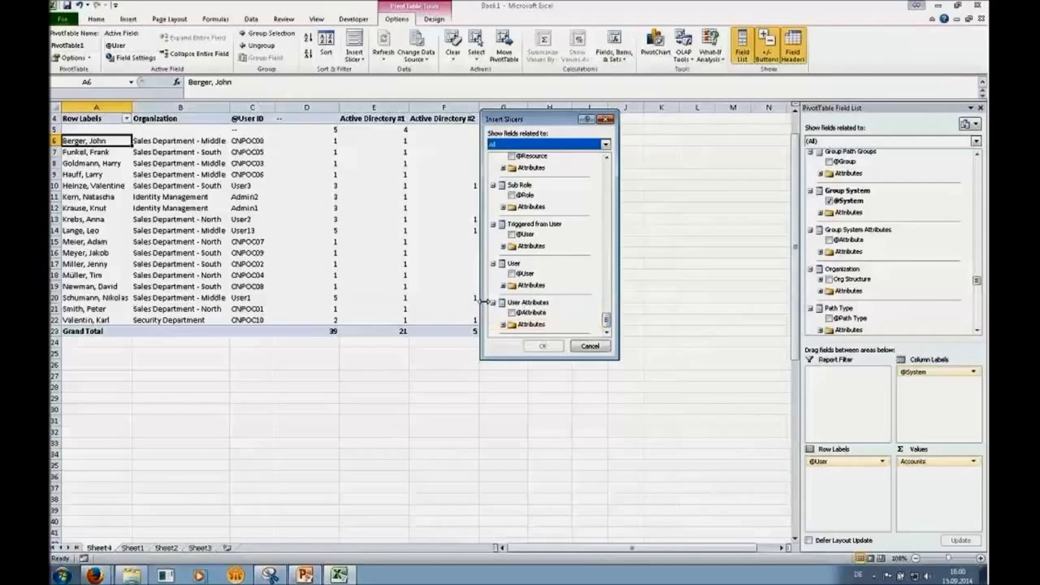
pyautogui.click(503, 285)
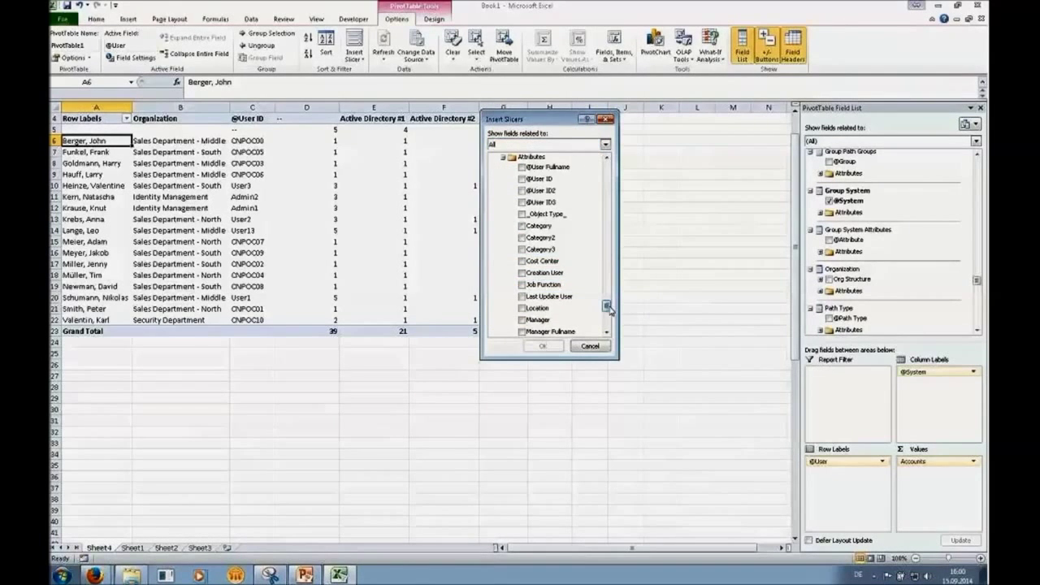
pyautogui.scroll(-3, 545, 268)
pyautogui.click(523, 255)
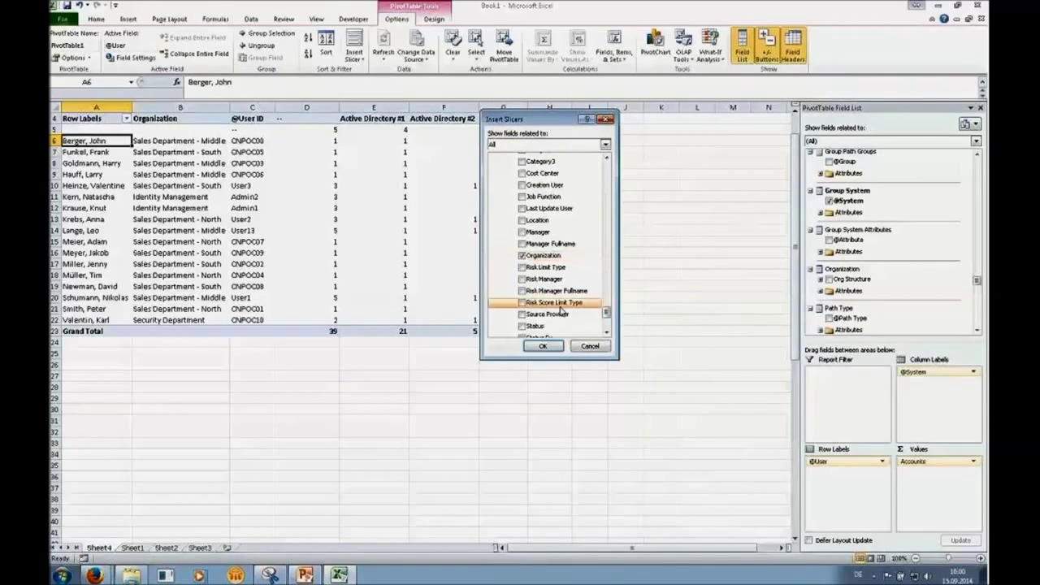
pyautogui.click(543, 346)
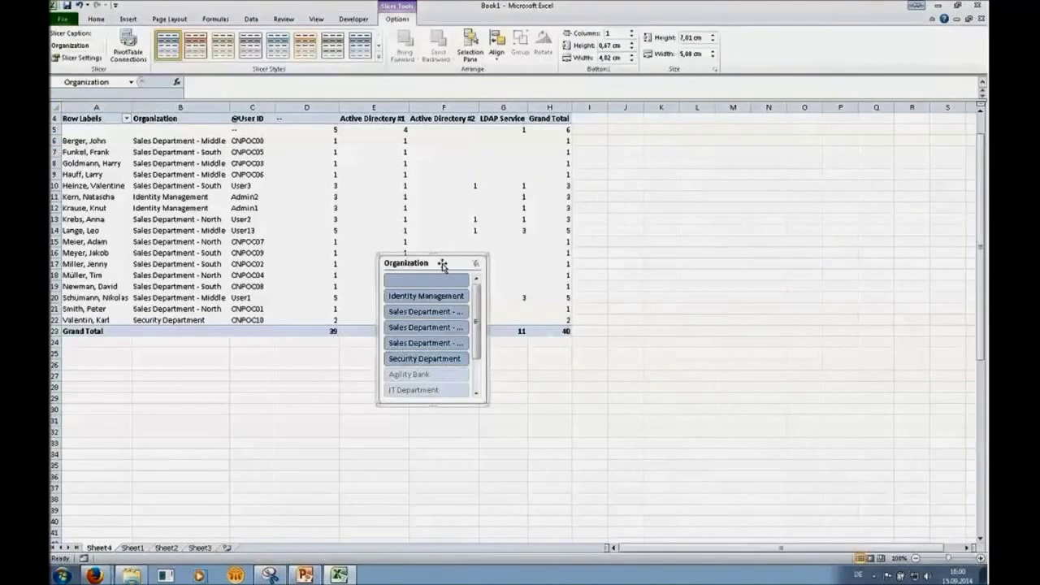
pyautogui.moveTo(442, 262); pyautogui.dragTo(683, 143)
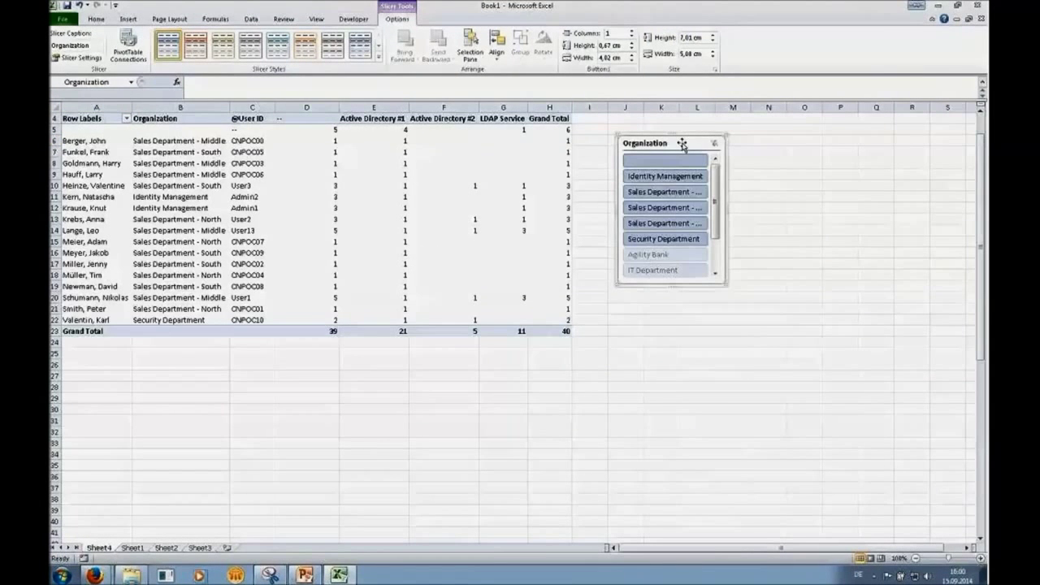
# Filter the PivotTable with the Organization slicer to Sales Department - Middle, to Sales Department - North, and finally to Security Department.
pyautogui.click(689, 195)
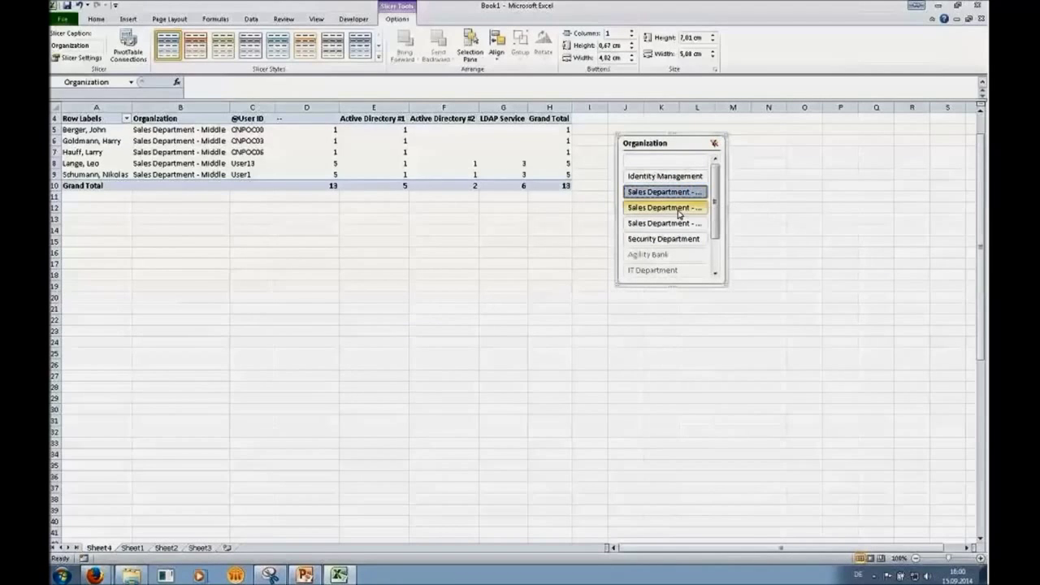
pyautogui.click(673, 223)
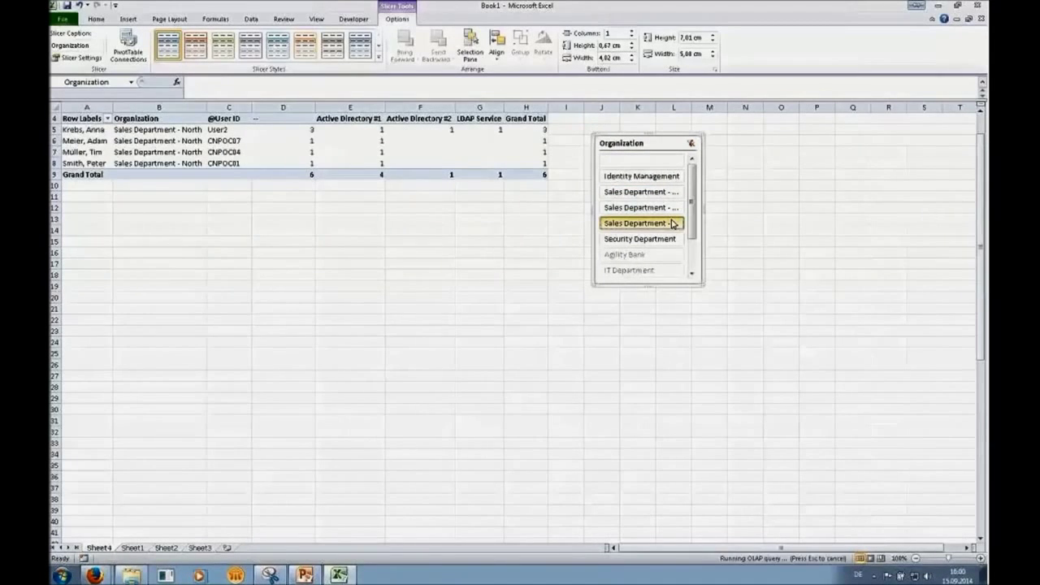
pyautogui.click(673, 223)
pyautogui.click(668, 240)
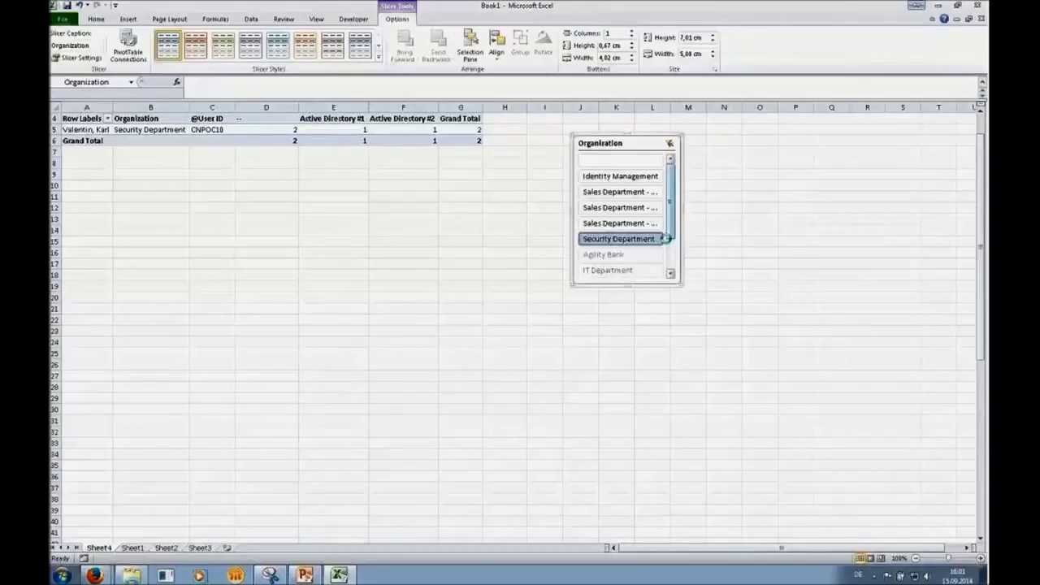
pyautogui.moveTo(615, 144)
pyautogui.mouseDown()
pyautogui.moveTo(734, 130)
pyautogui.moveTo(617, 144)
pyautogui.mouseUp()
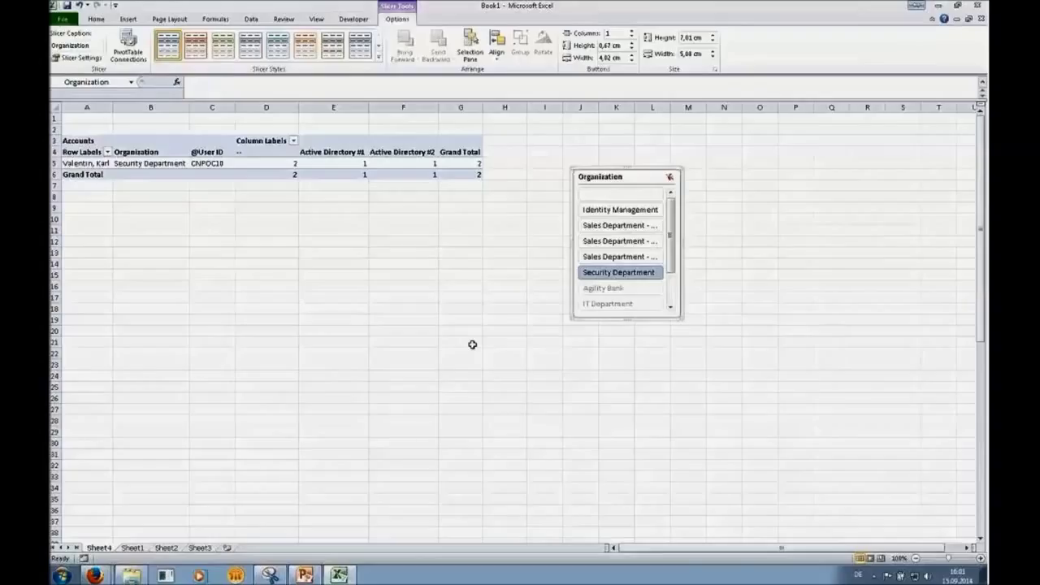
# Switch to the Garancy Report Manager in Firefox and show the Business Analysis overview.
pyautogui.click(94, 575)
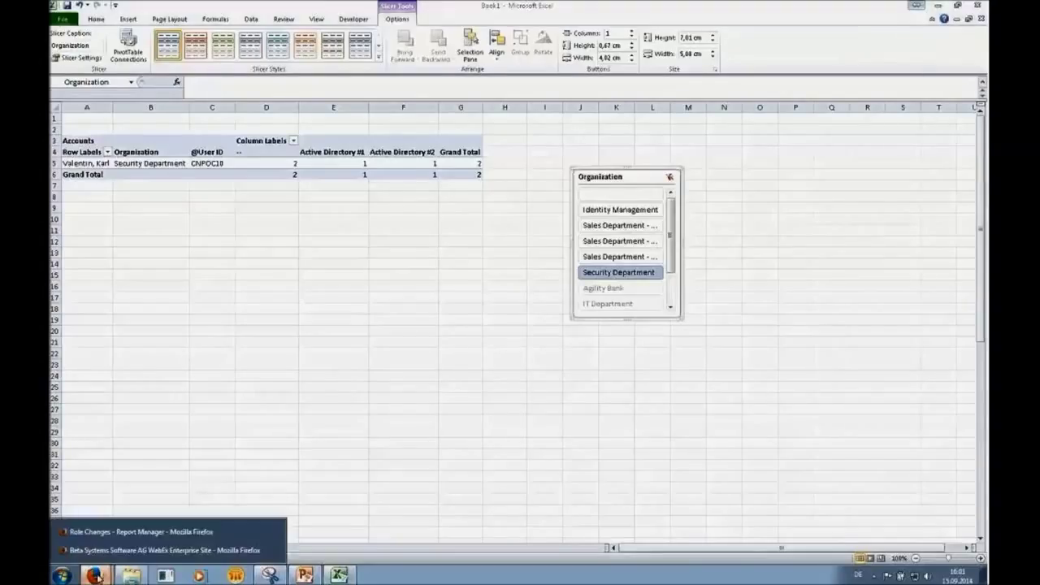
pyautogui.click(104, 532)
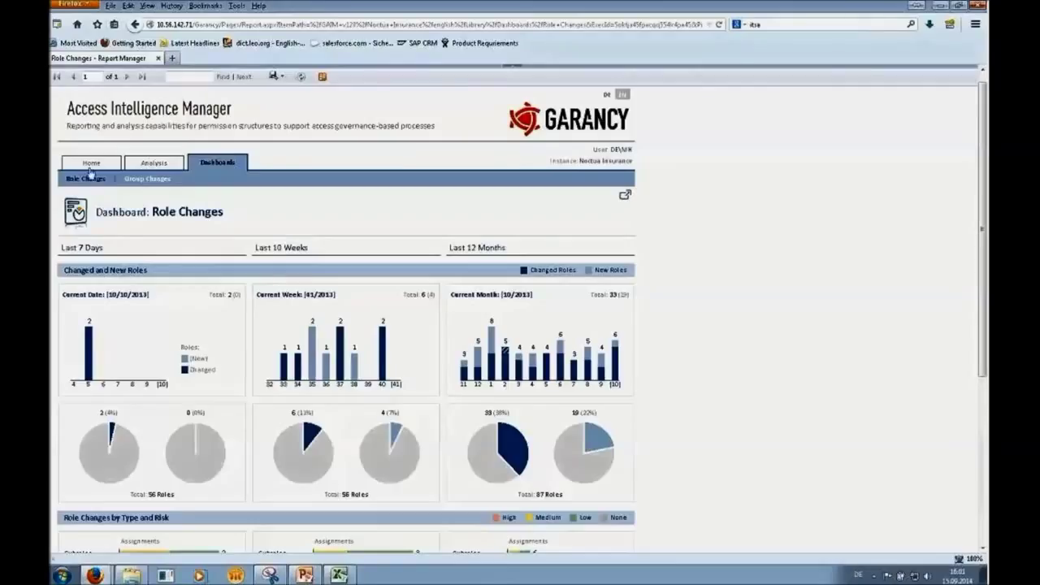
pyautogui.click(165, 166)
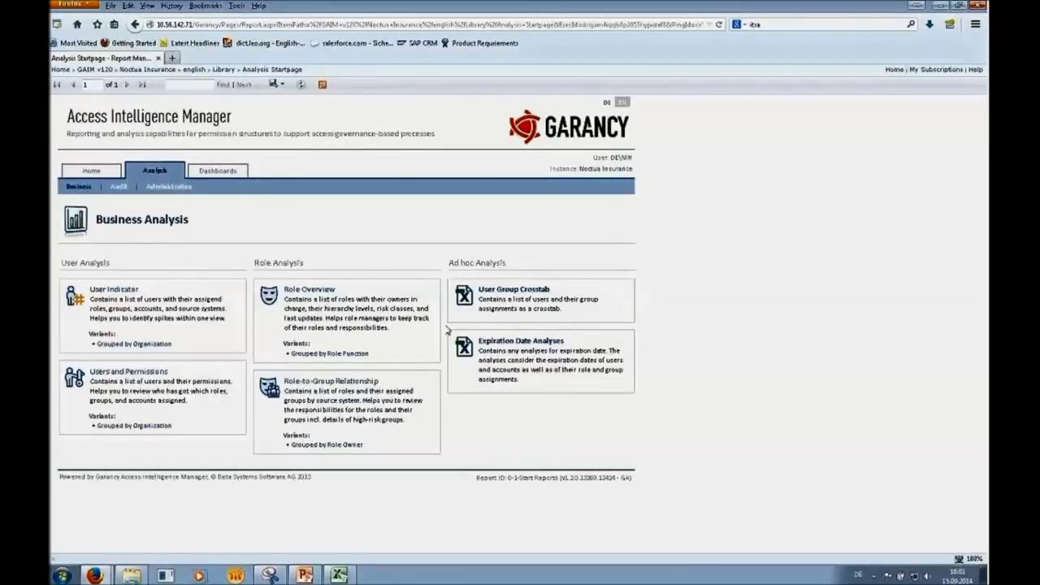
# Open the User Group Crosstab ad hoc analysis with Microsoft Excel and bring its workbook into view.
pyautogui.click(517, 291)
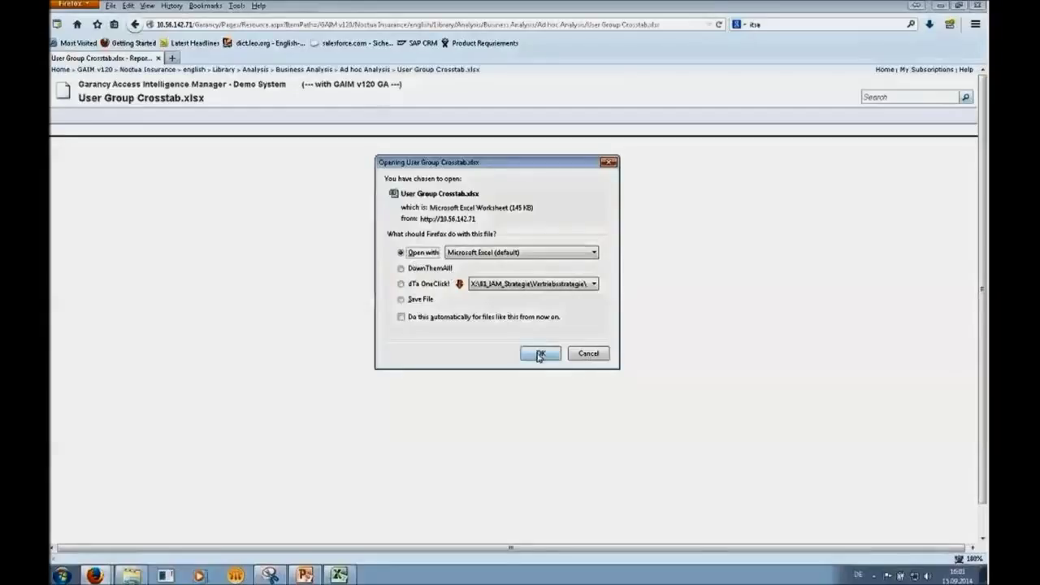
pyautogui.click(538, 354)
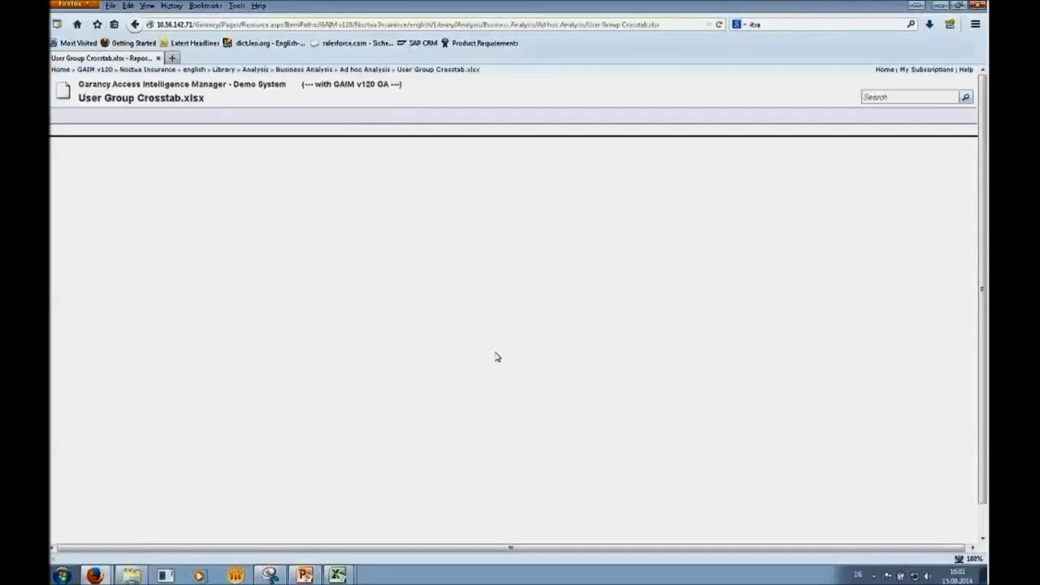
pyautogui.click(338, 575)
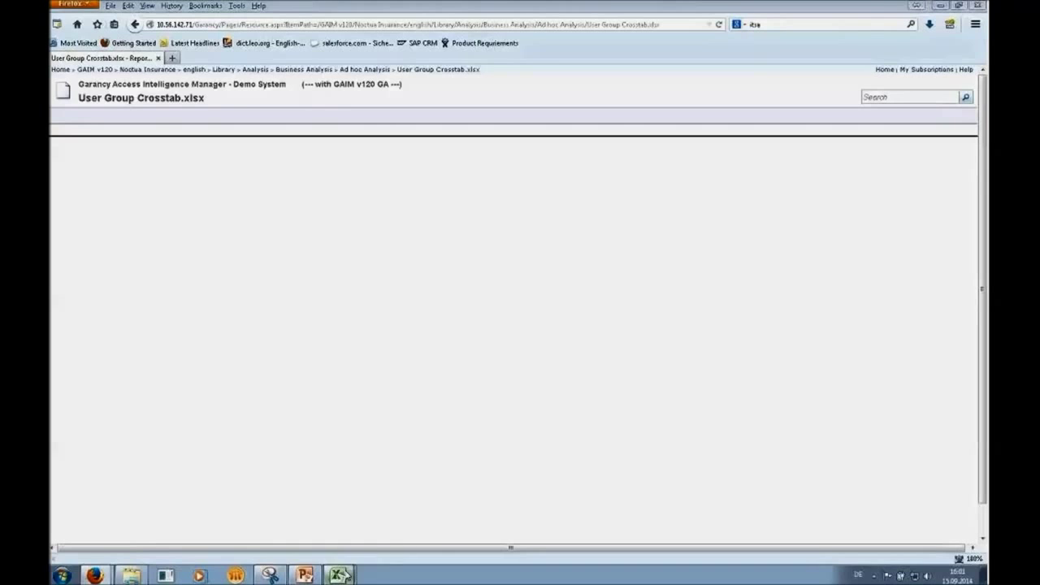
pyautogui.click(370, 550)
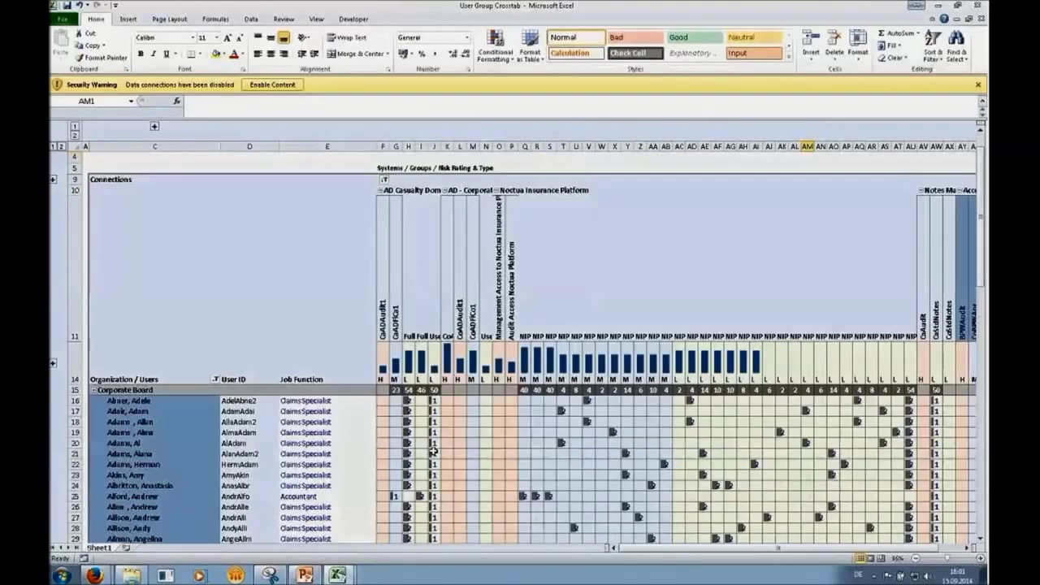
# Examine the User Group Crosstab's users by organization, their group assignments per system, the risk ratings with sparklines, and the total counts.
pyautogui.scroll(-4, 433, 452)
pyautogui.moveTo(471, 448)
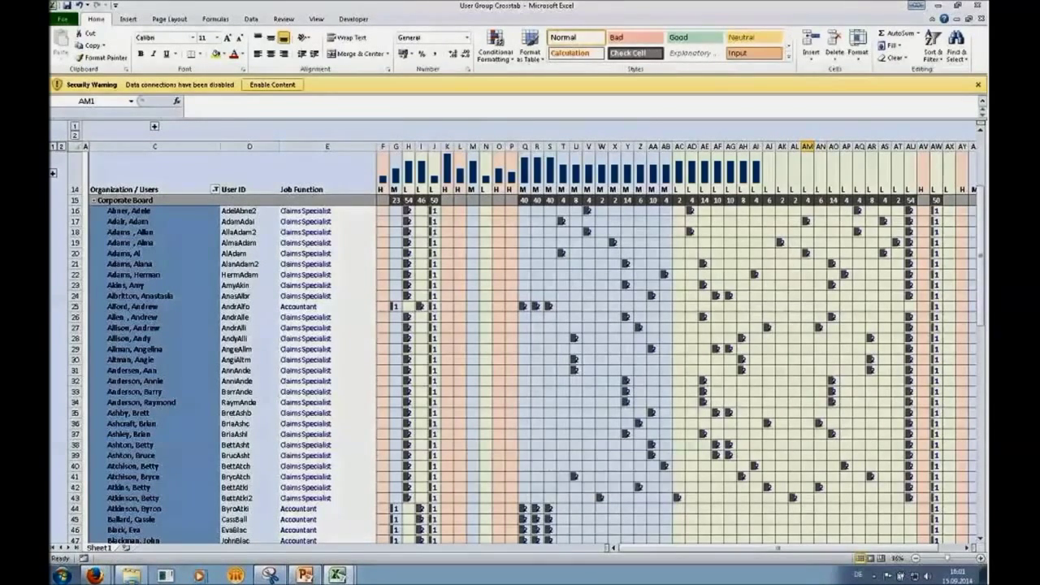
pyautogui.scroll(-2, 357, 375)
pyautogui.scroll(-10, 357, 375)
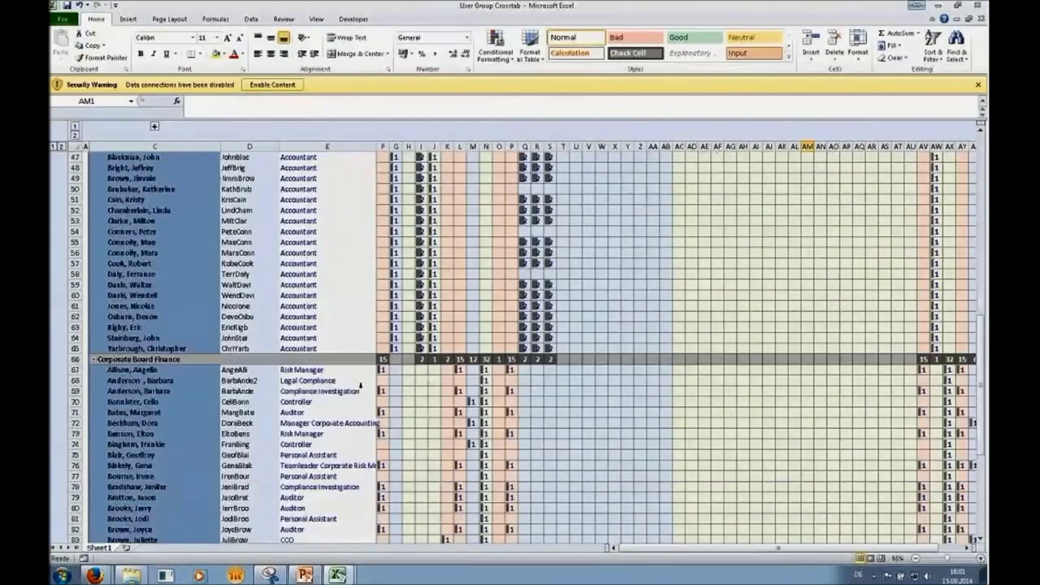
pyautogui.scroll(6, 360, 385)
pyautogui.scroll(8, 360, 387)
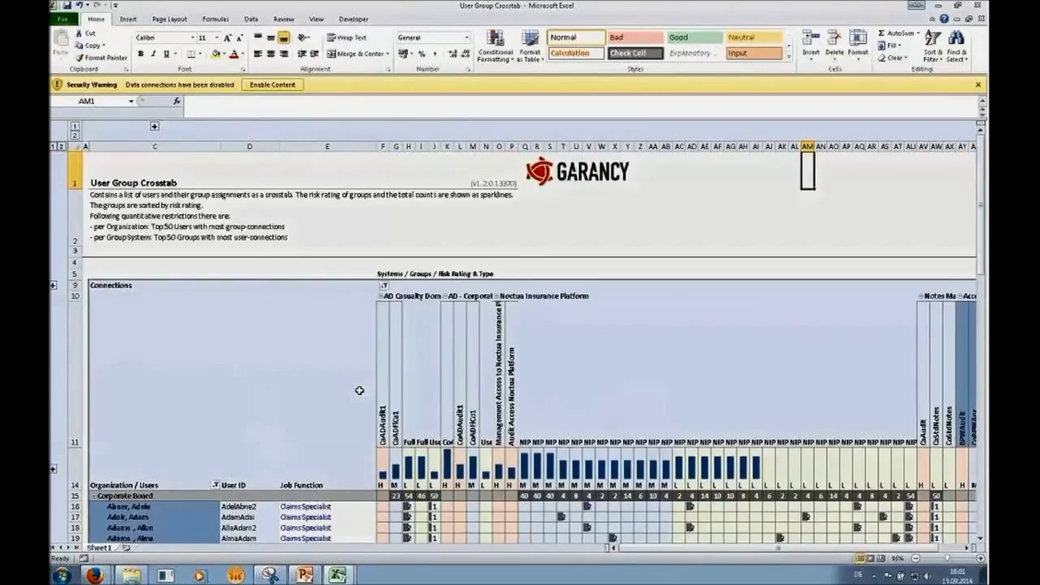
pyautogui.scroll(-8, 358, 391)
pyautogui.scroll(-2, 397, 487)
pyautogui.moveTo(639, 553); pyautogui.dragTo(687, 555)
pyautogui.scroll(10, 528, 430)
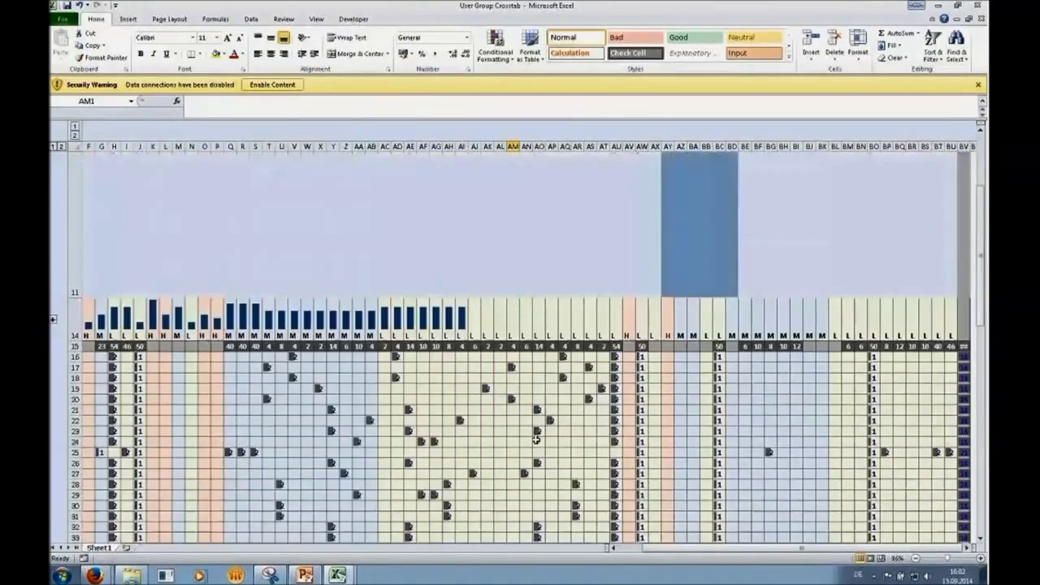
pyautogui.scroll(-20, 522, 431)
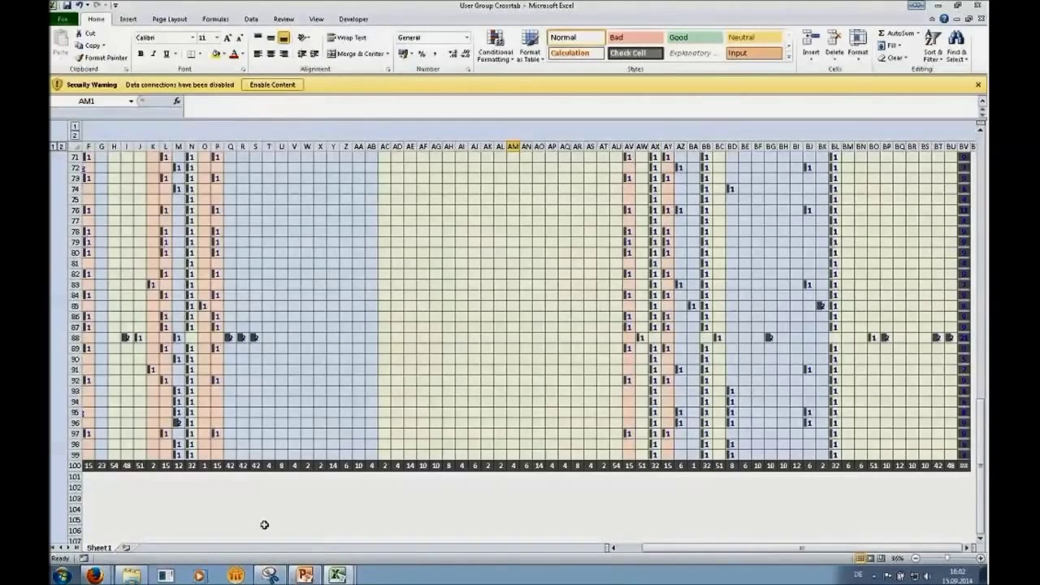
pyautogui.scroll(13, 284, 517)
pyautogui.scroll(11, 276, 498)
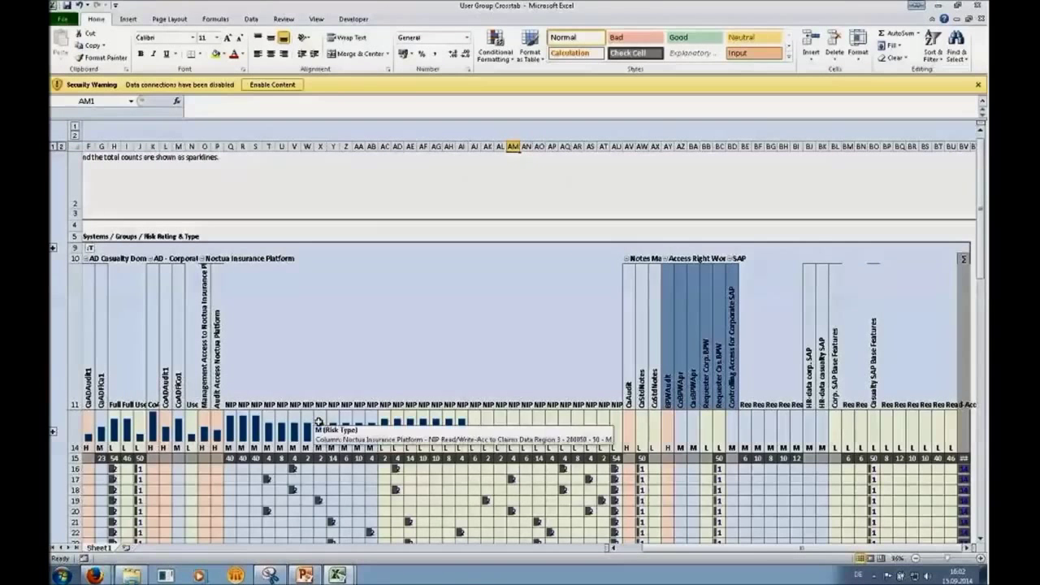
# Switch to the Garancy Access Intelligence presentation in PowerPoint.
pyautogui.click(305, 575)
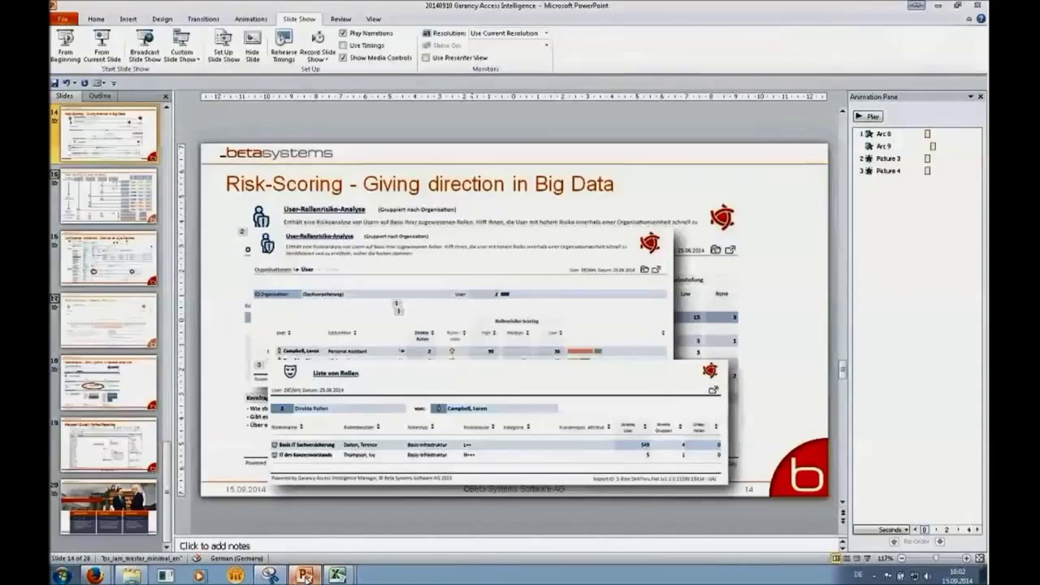